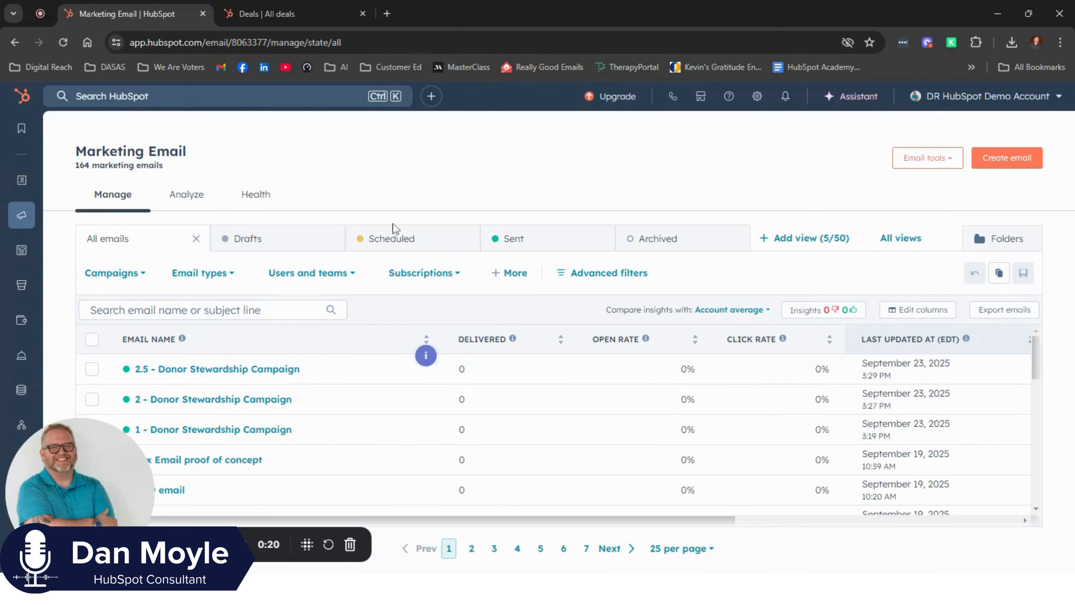
left_click_drag(77, 490, 947, 504)
mouse_move(26, 322)
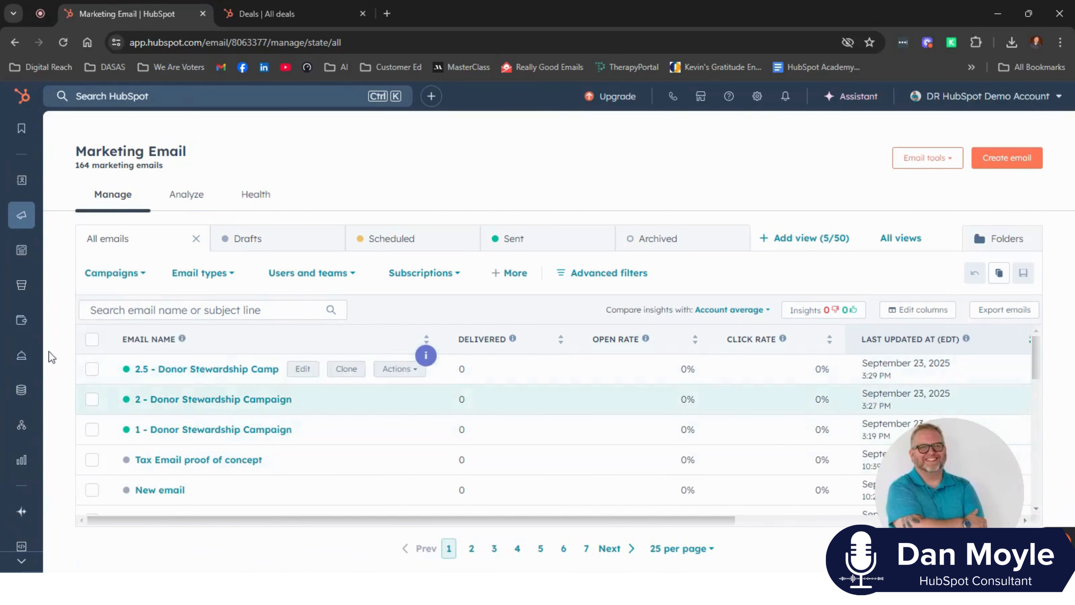
mouse_move(25, 232)
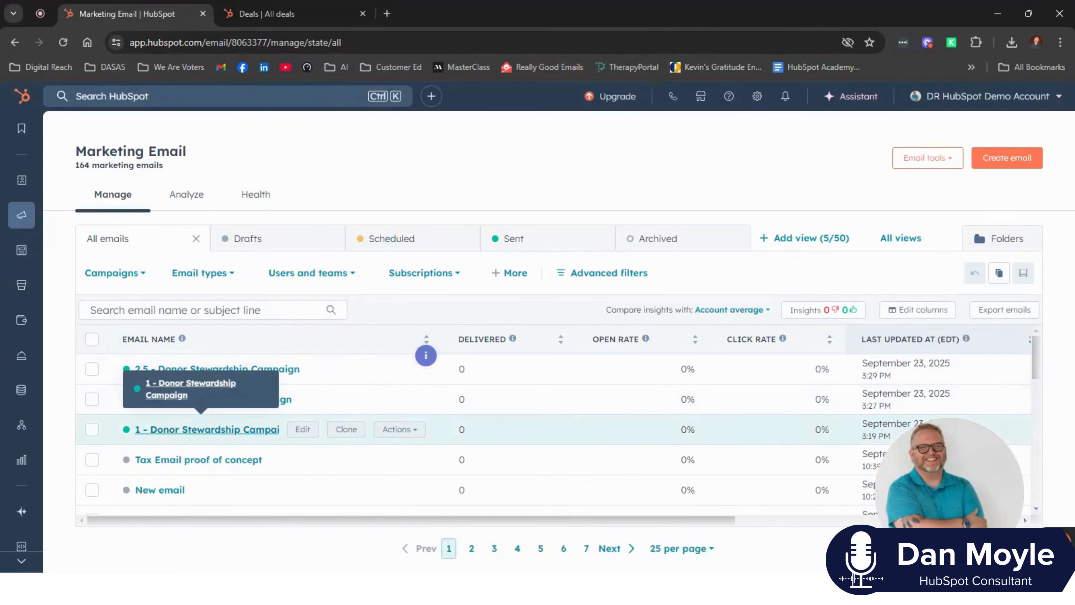
- Open the "1 - Donor Stewardship Campaign" email for editing, review its content, and return to the email list
left_click(303, 430)
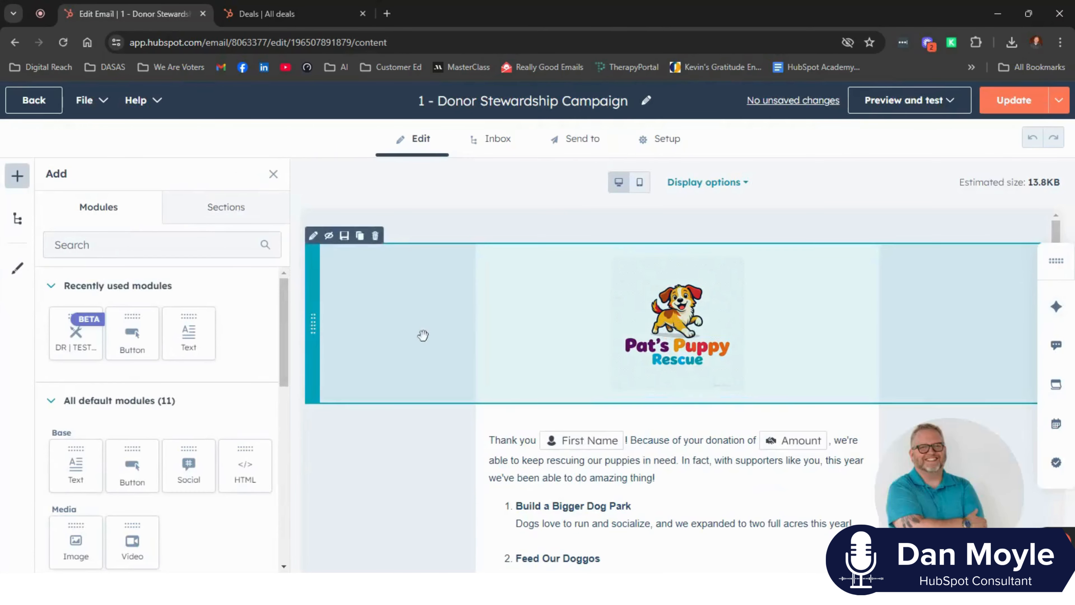
scroll(424, 335, "down", 3)
scroll(454, 348, "down", 2)
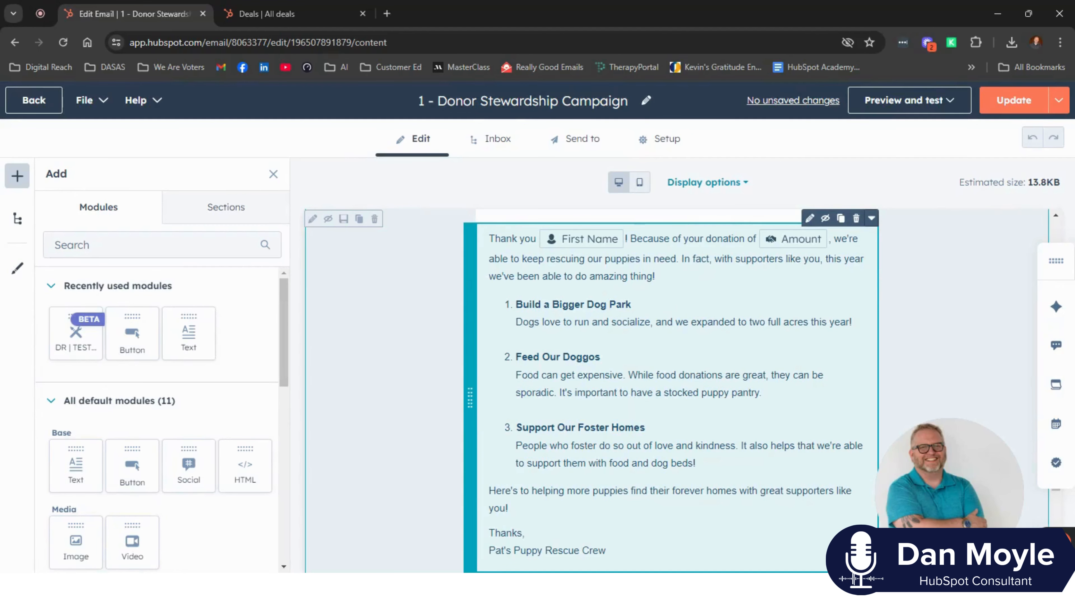
scroll(630, 409, "down", 2)
scroll(631, 409, "up", 5)
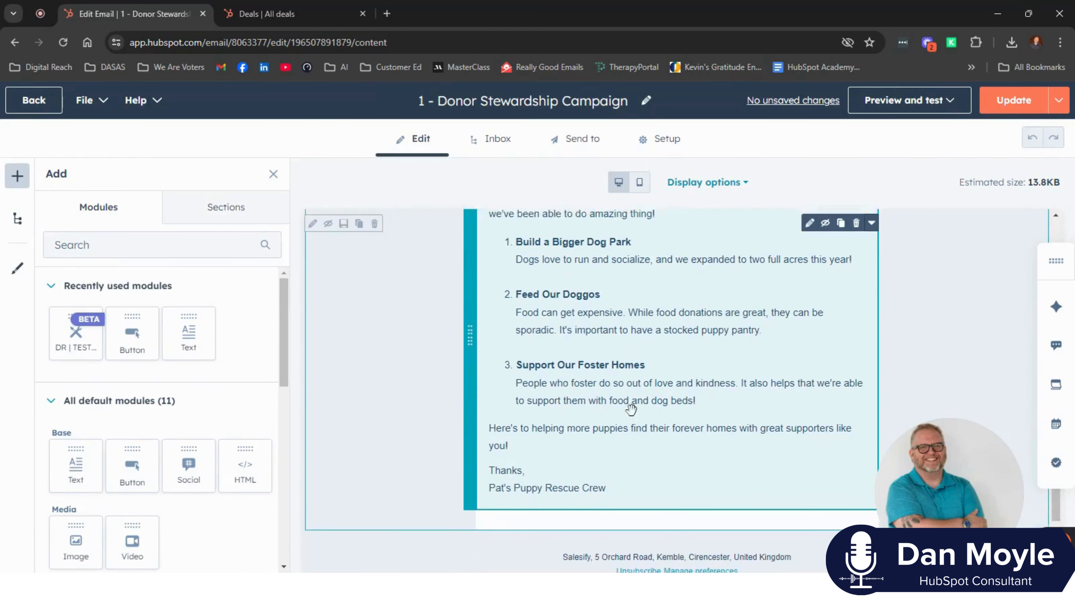
left_click(41, 105)
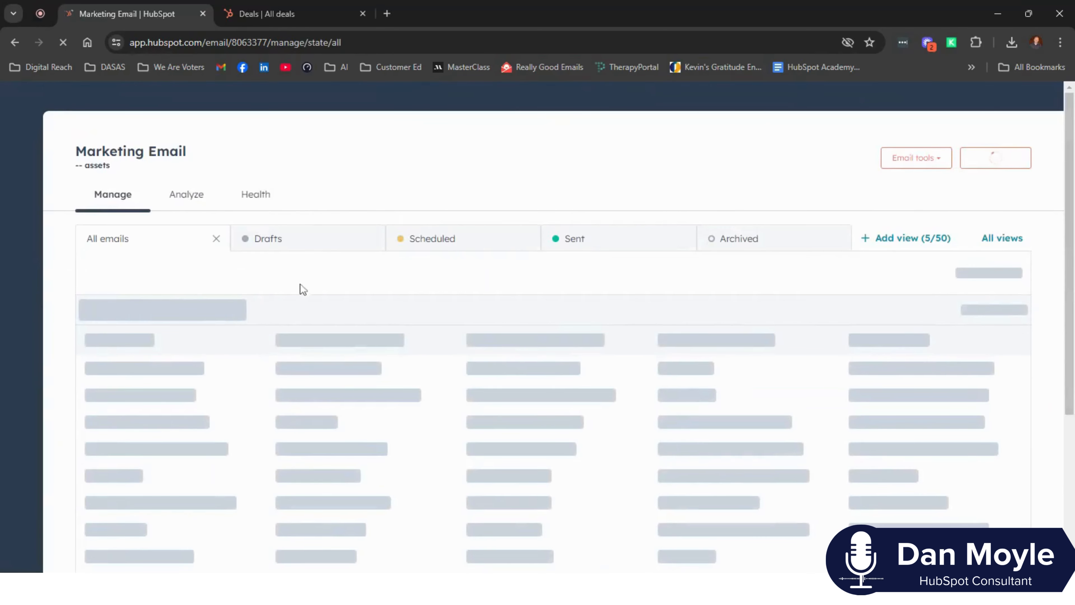
- Review the content of the "2 - Donor Stewardship Campaign" email in the editor and return to the email list
mouse_move(178, 400)
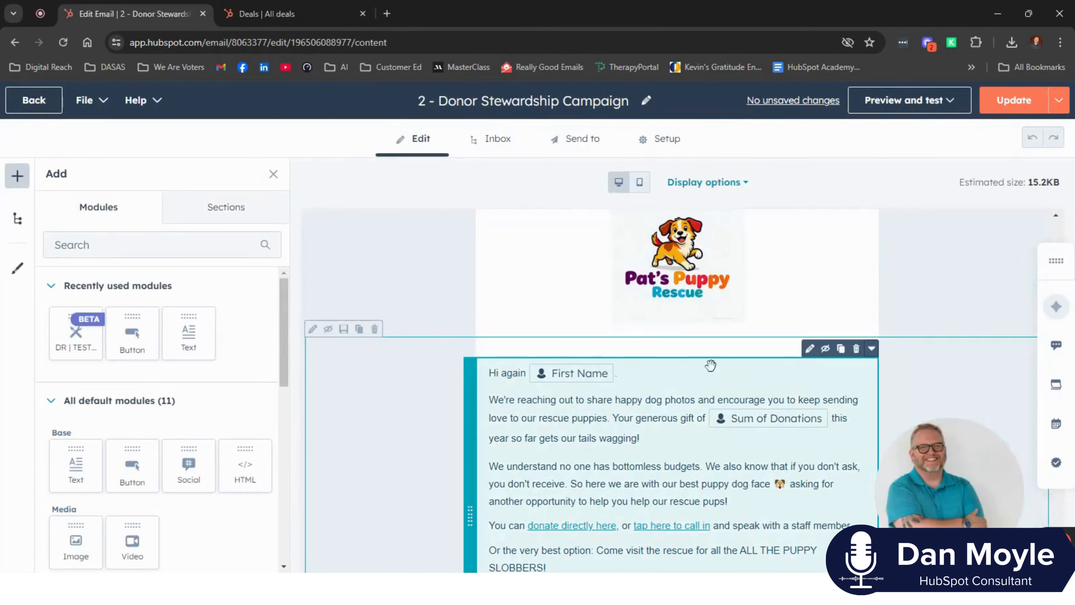
scroll(686, 405, "down", 2)
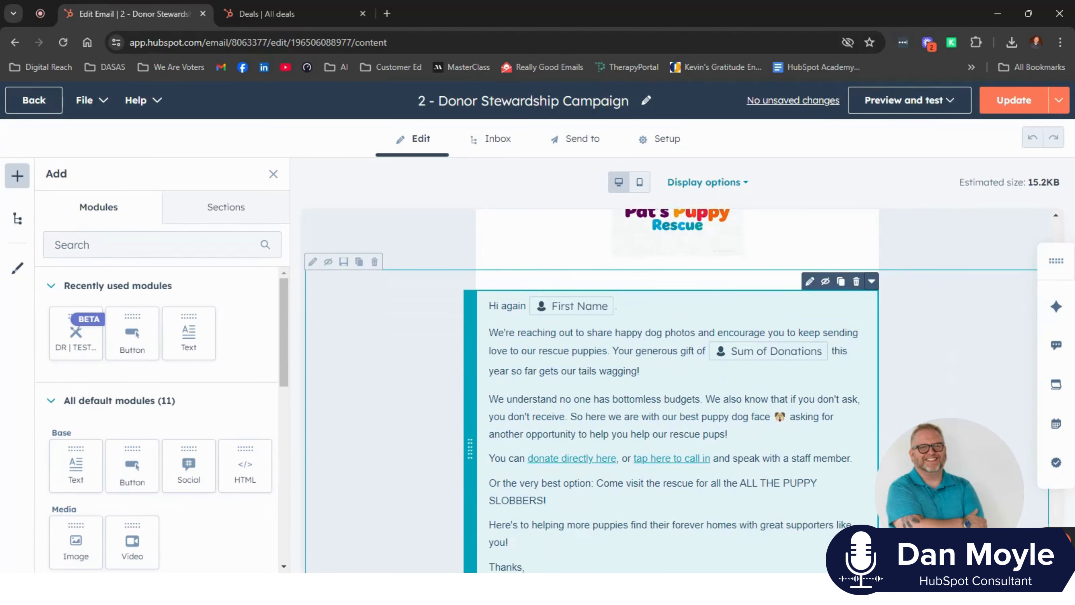
scroll(647, 442, "down", 2)
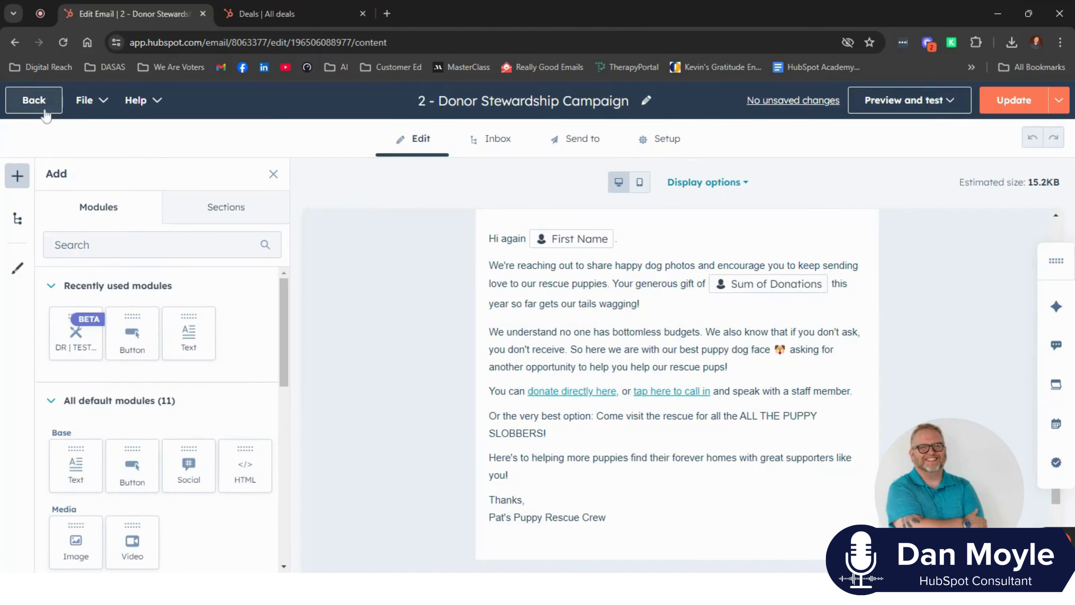
left_click(45, 115)
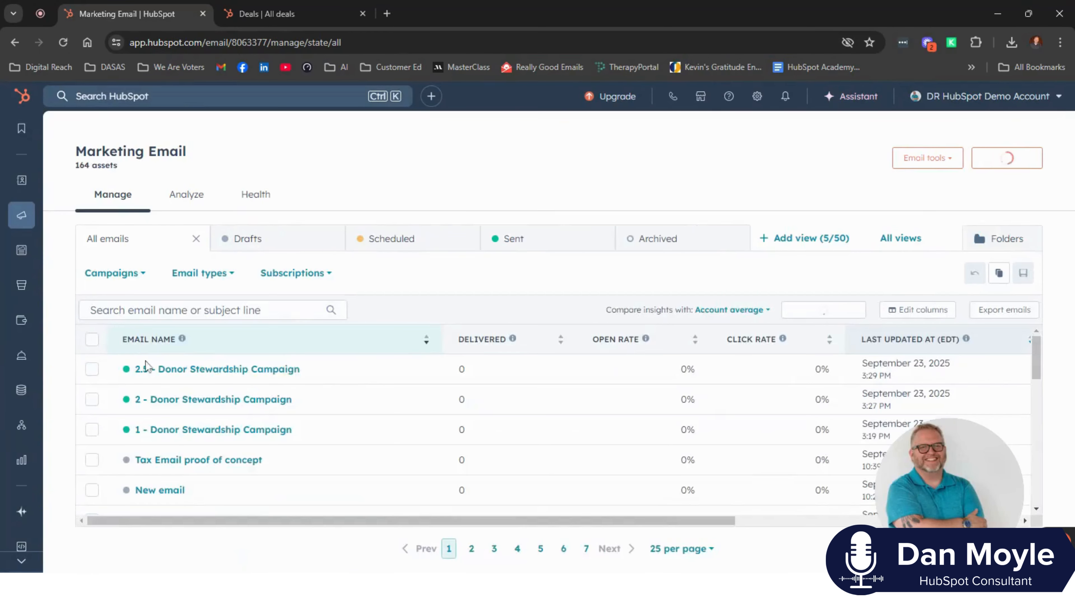
- Open the "2.5 - Donor Stewardship Campaign" email to check its content, and return to the email list
mouse_move(261, 369)
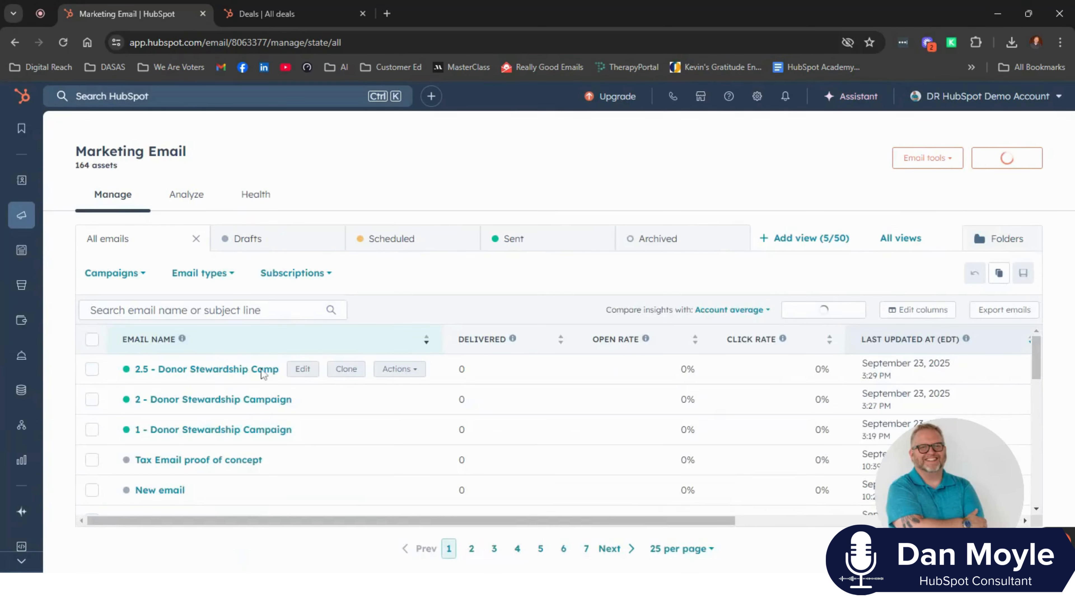
left_click(303, 369)
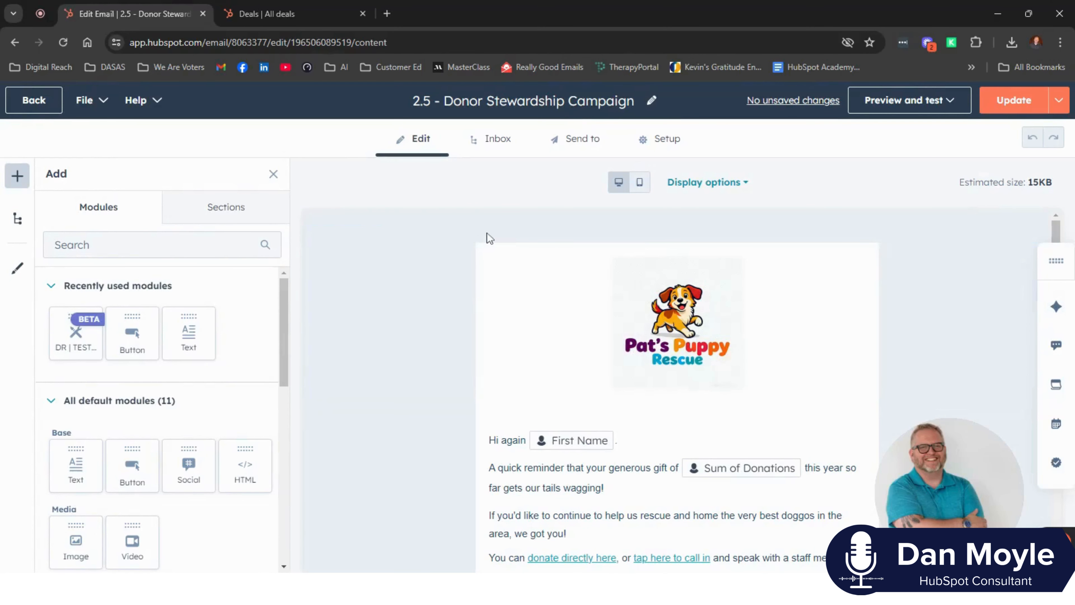
left_click(36, 105)
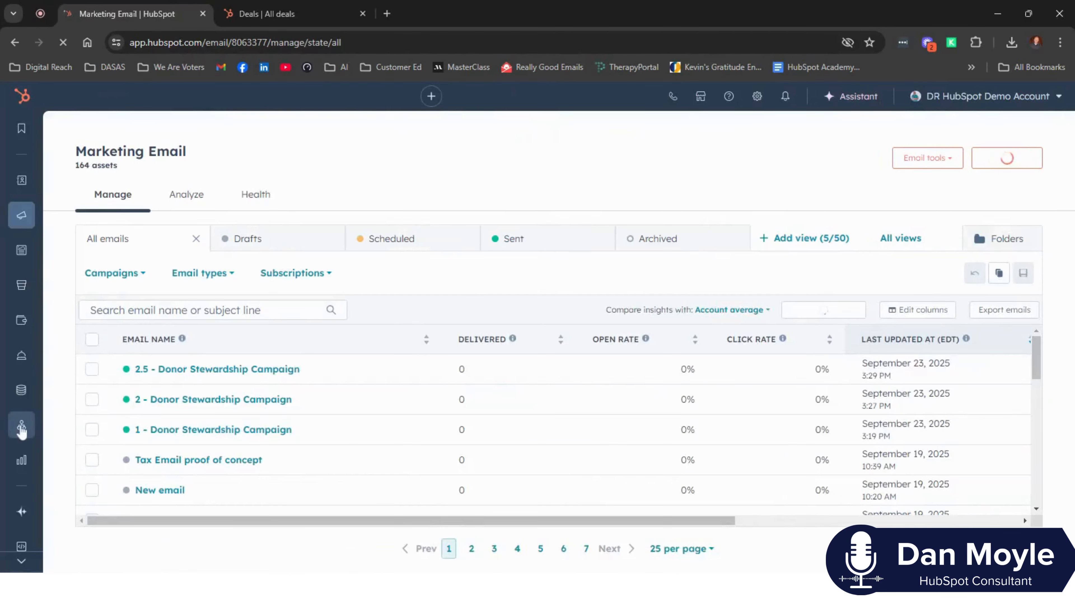
- Go to the automation workflows and create a new workflow from scratch
mouse_move(21, 429)
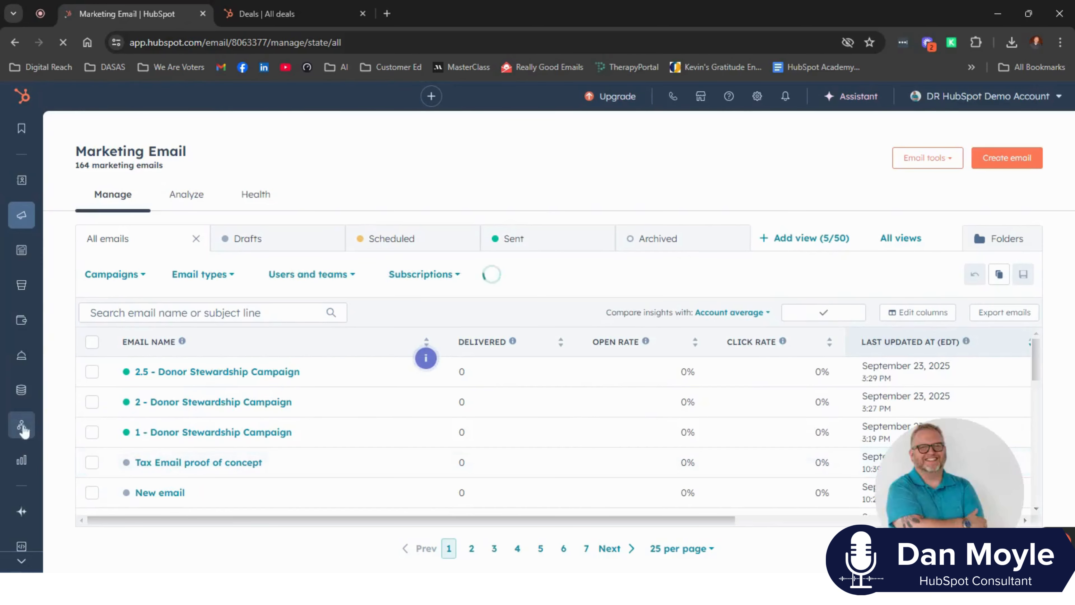
left_click(72, 460)
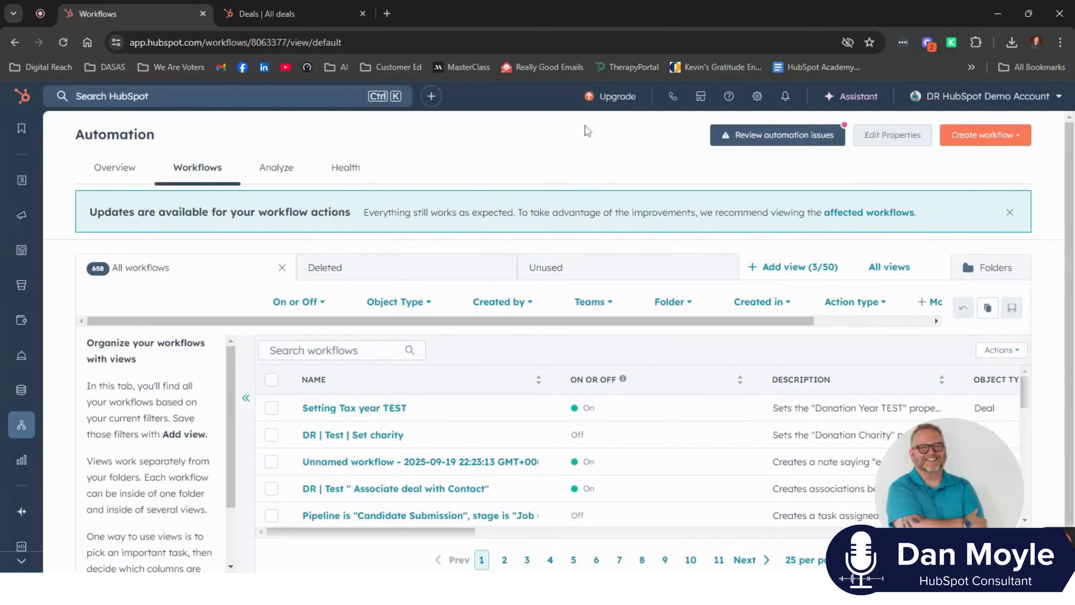
left_click(980, 142)
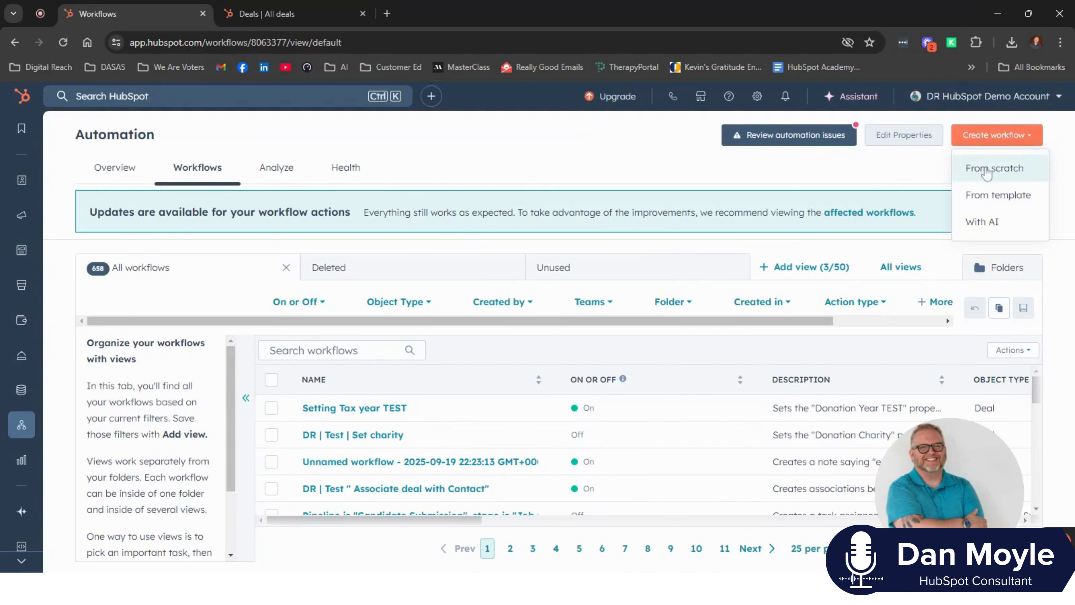
left_click(982, 168)
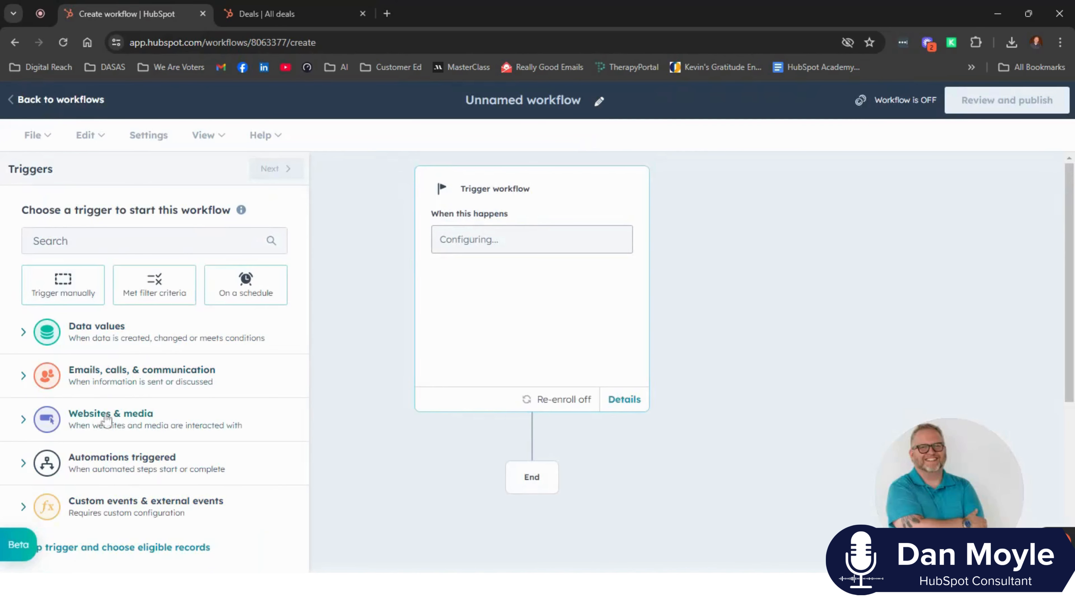
- Set the trigger to a record meeting a set of filter conditions, with Deal as the enrolled record type
left_click(93, 332)
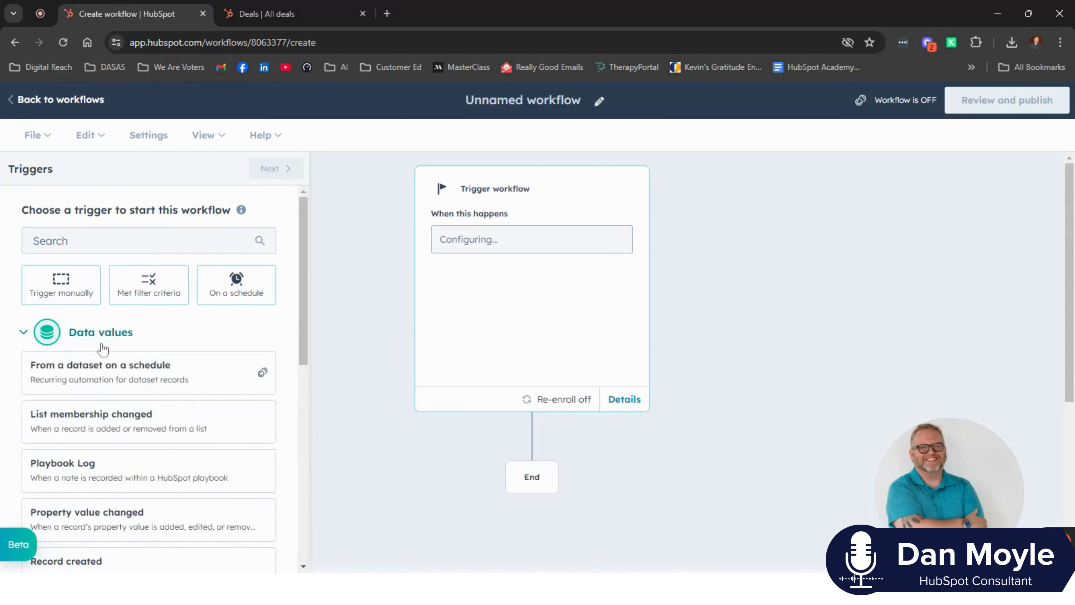
scroll(120, 384, "down", 5)
scroll(86, 393, "up", 3)
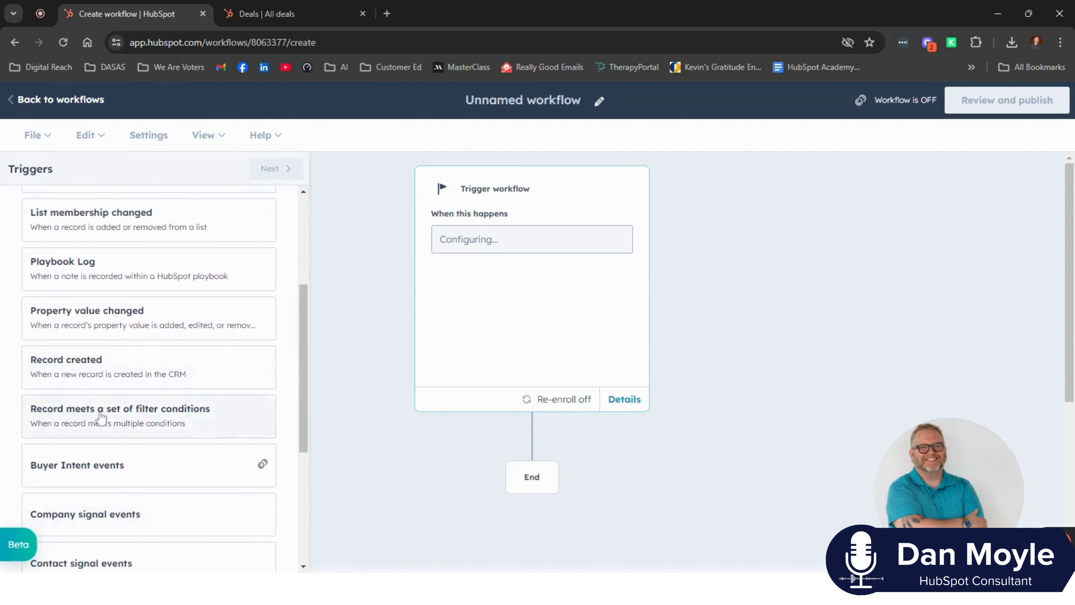
left_click(124, 411)
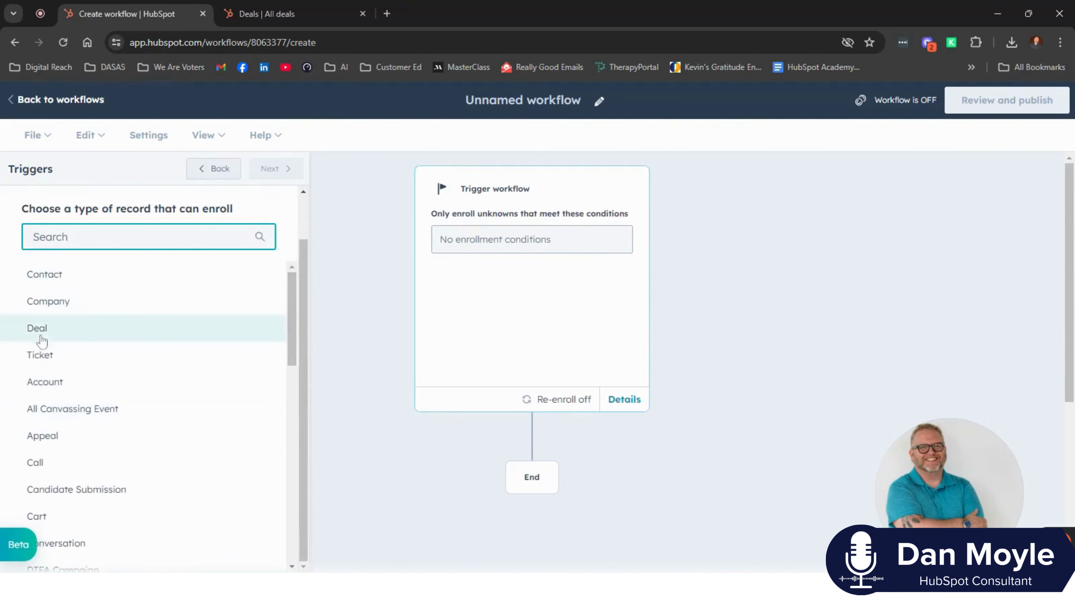
left_click(38, 329)
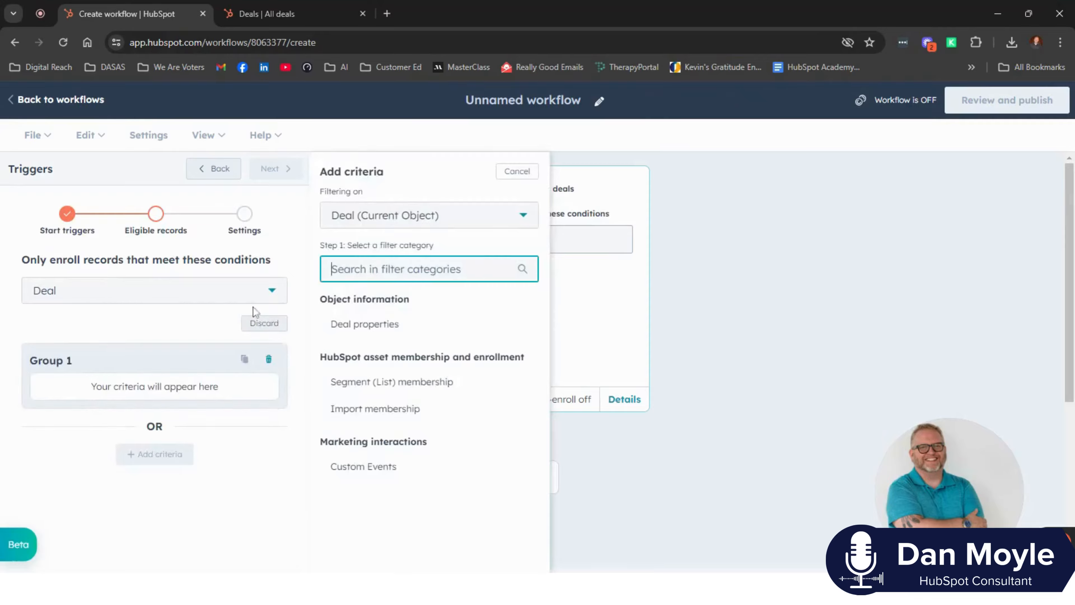
- Add an enrollment condition that Deal stage is any of Donated (2024 Donations Pipeline)
left_click(359, 326)
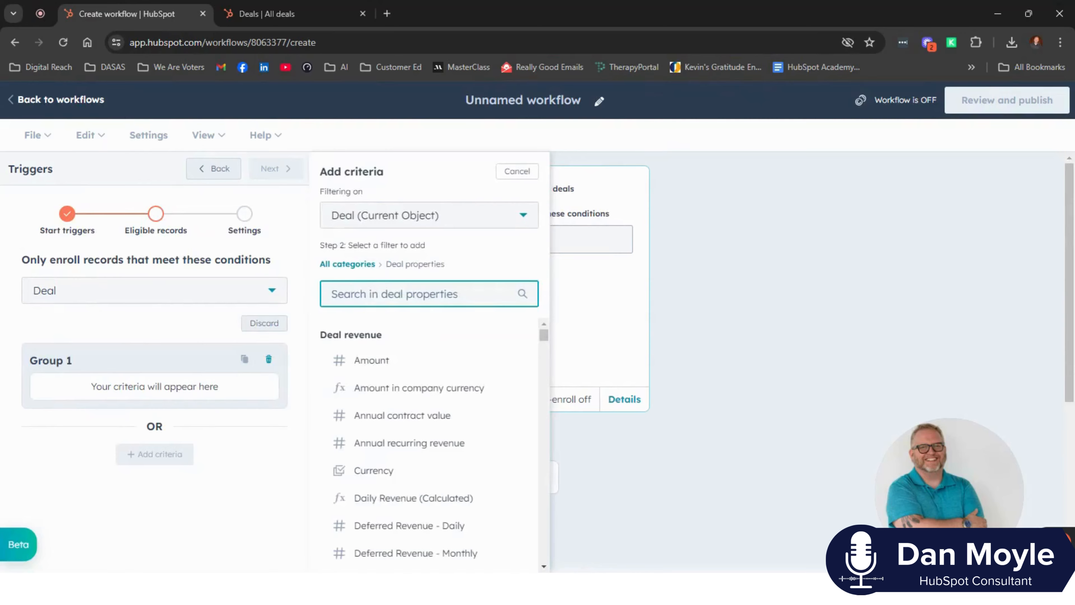
type("stage")
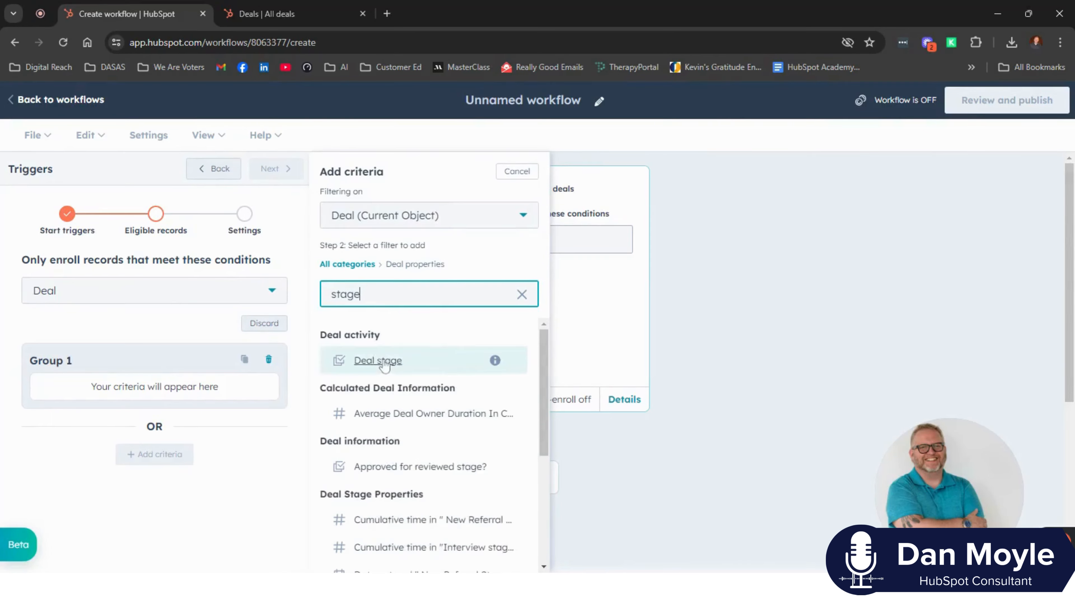
left_click(381, 361)
left_click(409, 258)
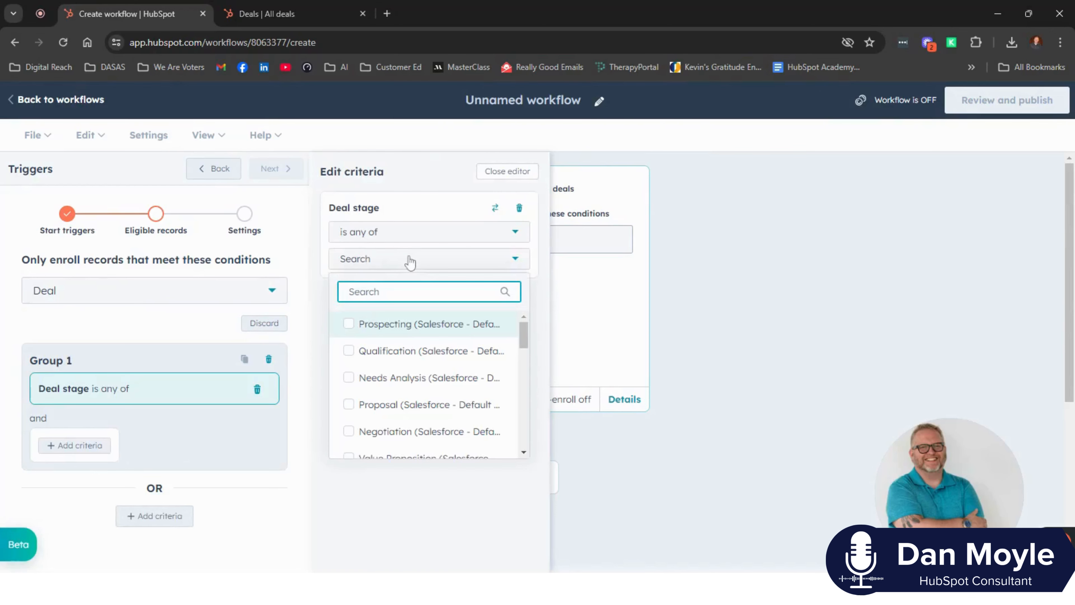
type("2024")
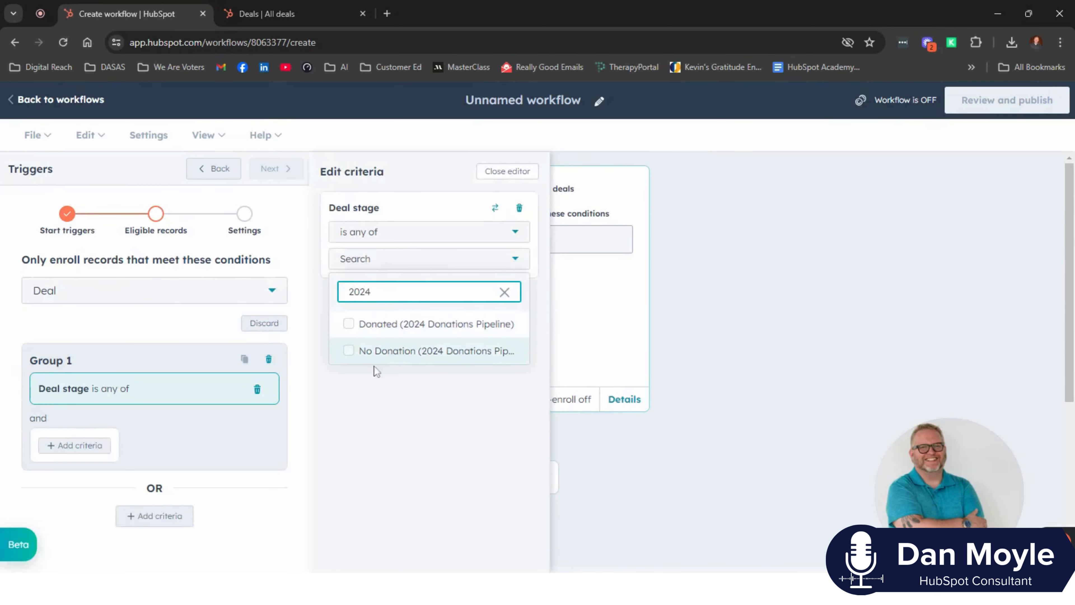
left_click(350, 325)
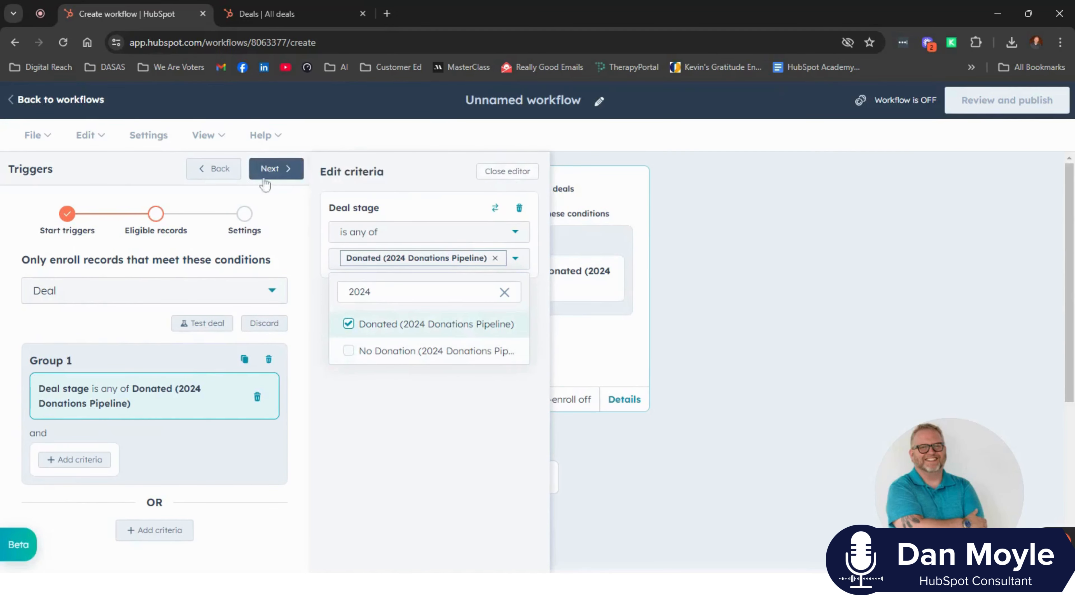
- Allow deals to re-enroll after completing the workflow and save the trigger
left_click(275, 169)
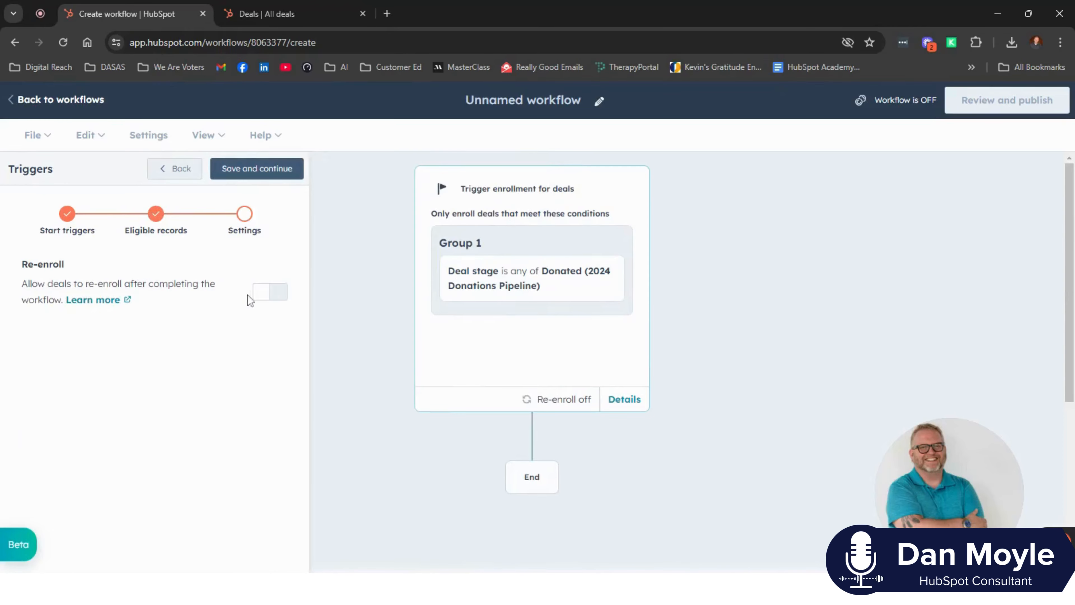
left_click(265, 298)
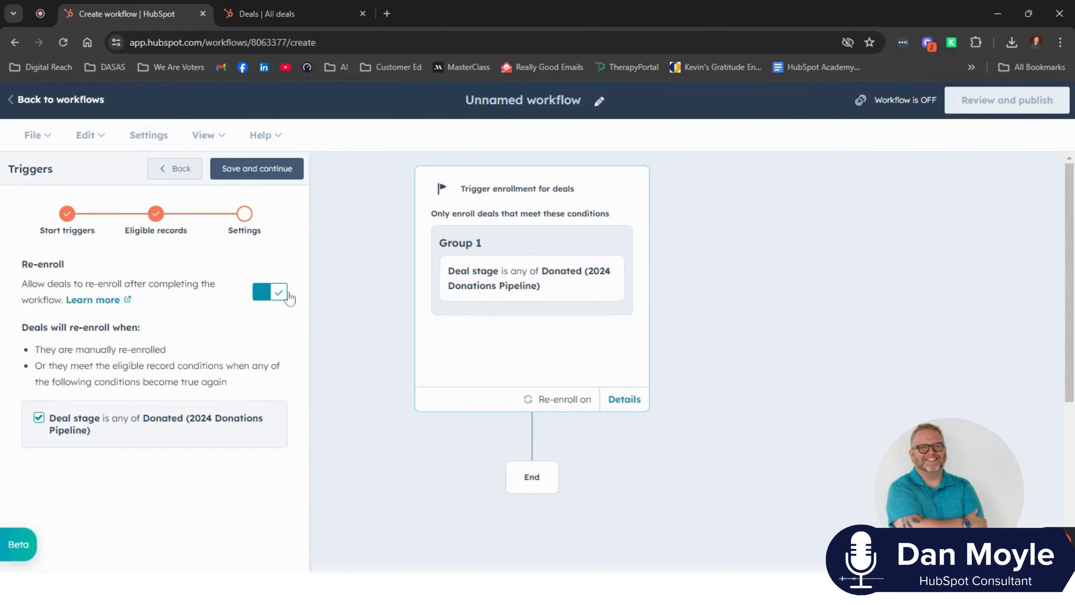
left_click(270, 181)
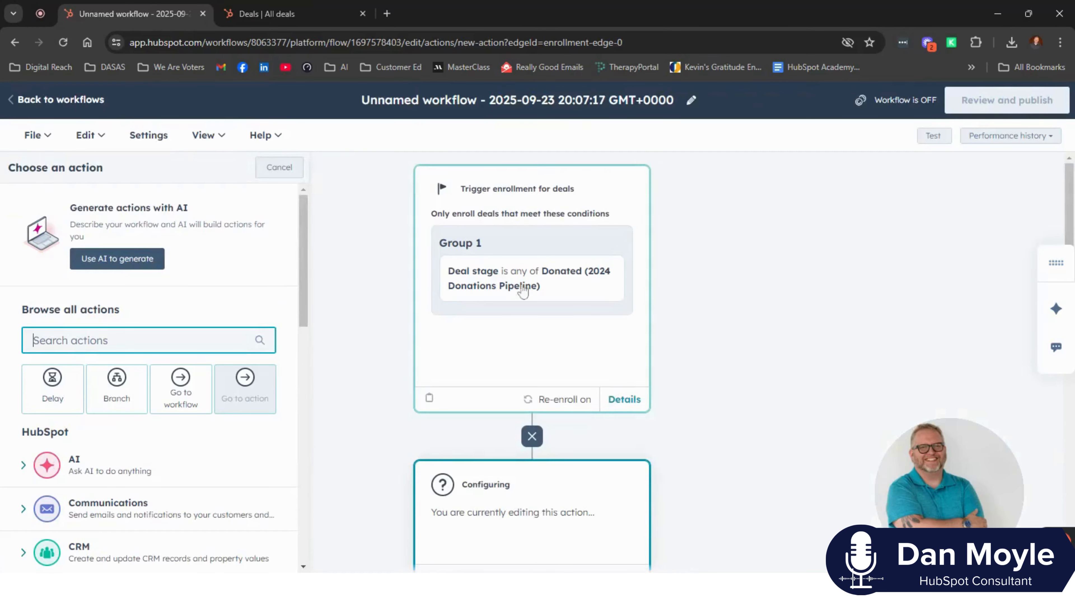
- Browse the available workflow actions in the Communications and CRM categories
scroll(755, 331, "down", 1)
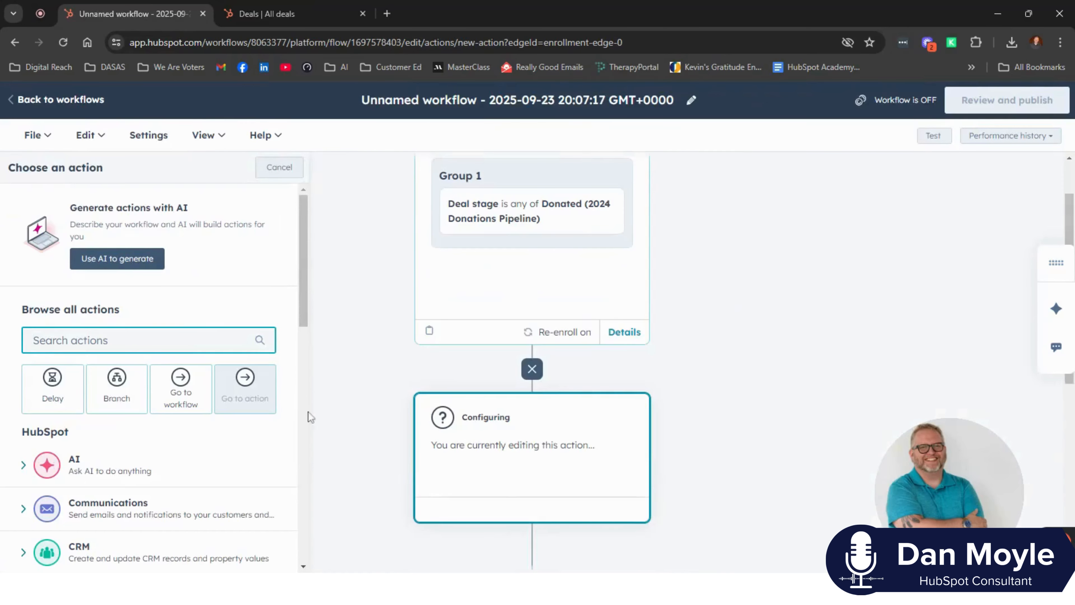
scroll(85, 443, "down", 2)
left_click(24, 444)
scroll(120, 372, "down", 2)
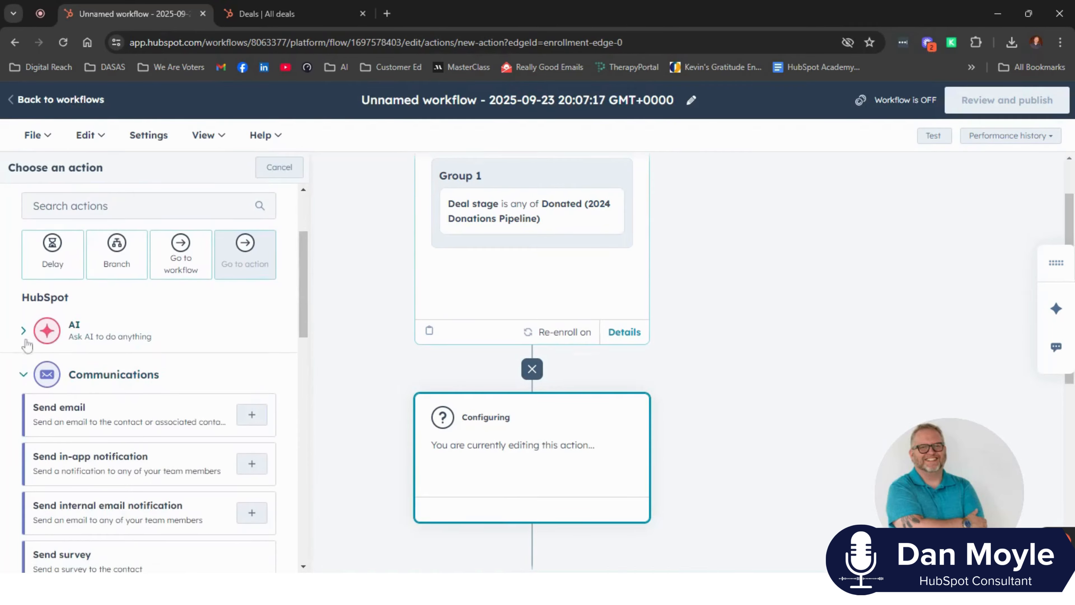
left_click(23, 374)
scroll(86, 371, "down", 4)
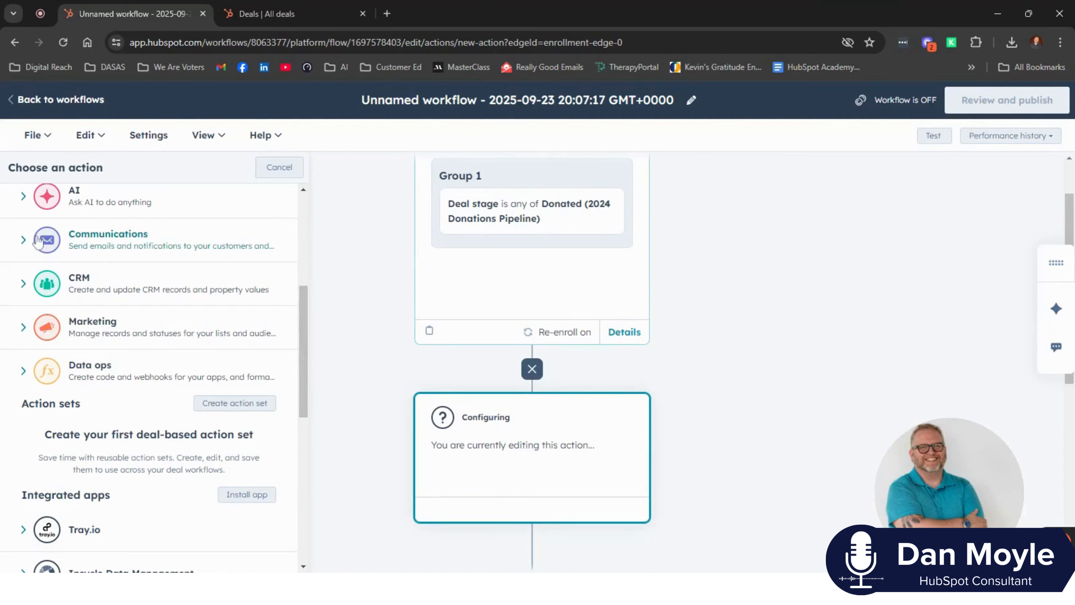
left_click(23, 286)
scroll(91, 419, "down", 2)
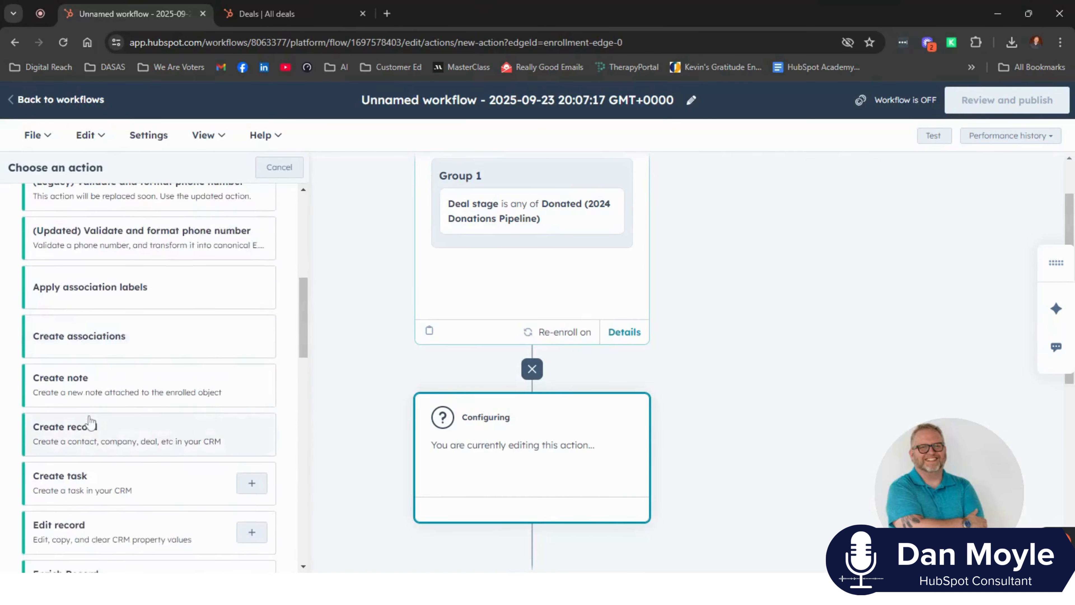
scroll(90, 421, "down", 3)
scroll(45, 322, "up", 6)
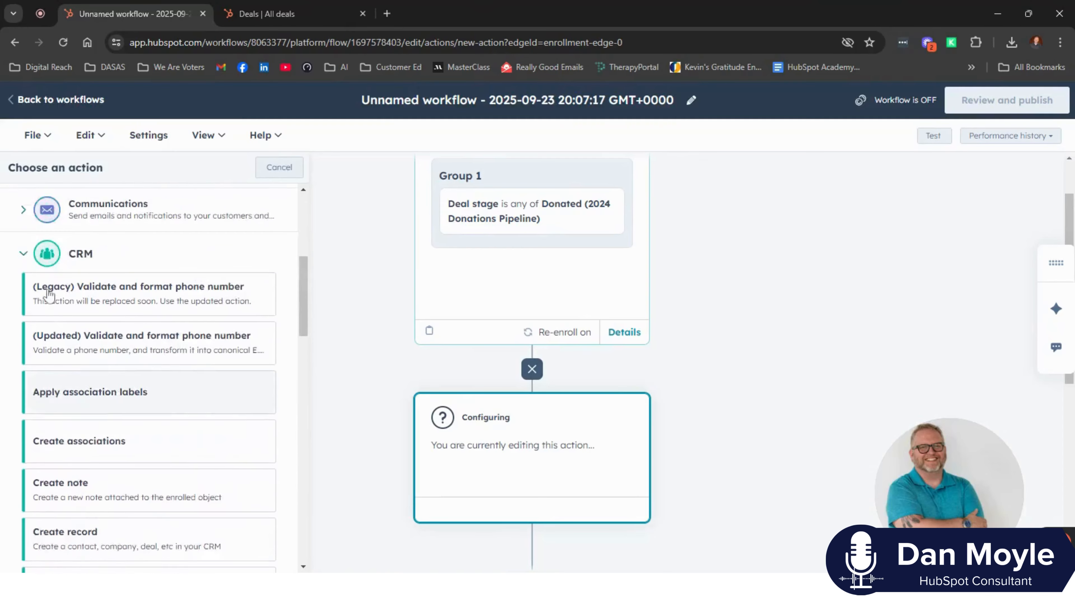
left_click(23, 283)
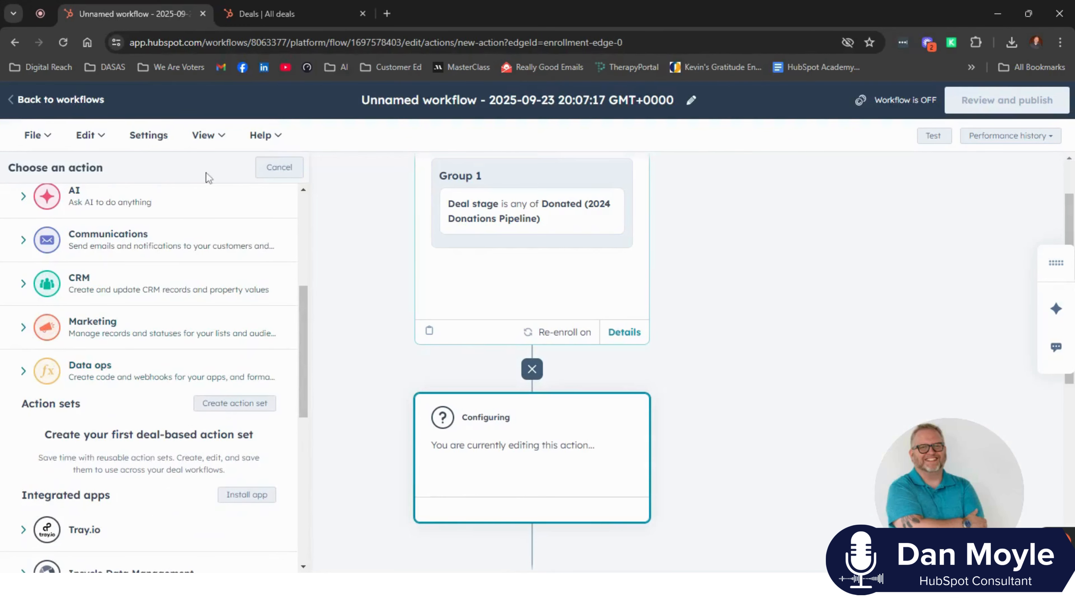
- Rename the workflow as Stewardship Campaign and save the name
left_click(398, 108)
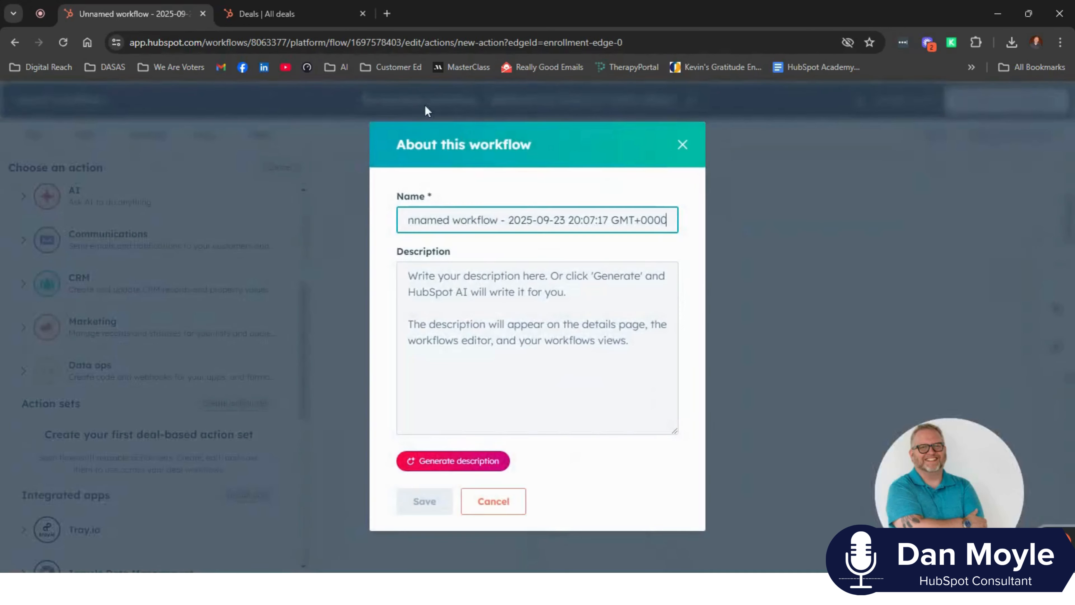
key("ctrl+a")
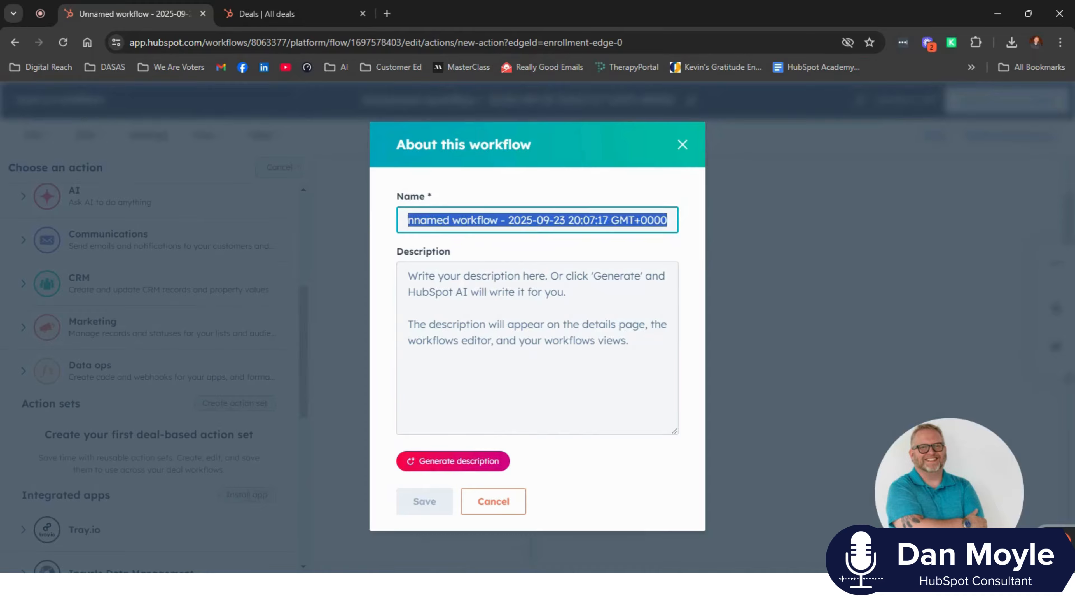
type("Stewardship Campaign")
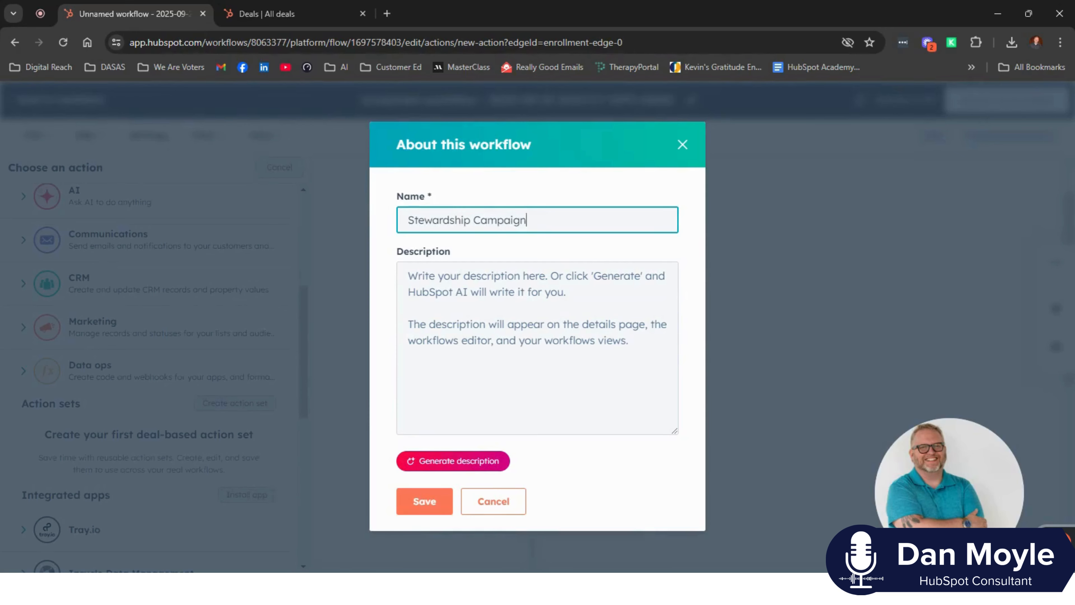
left_click(413, 501)
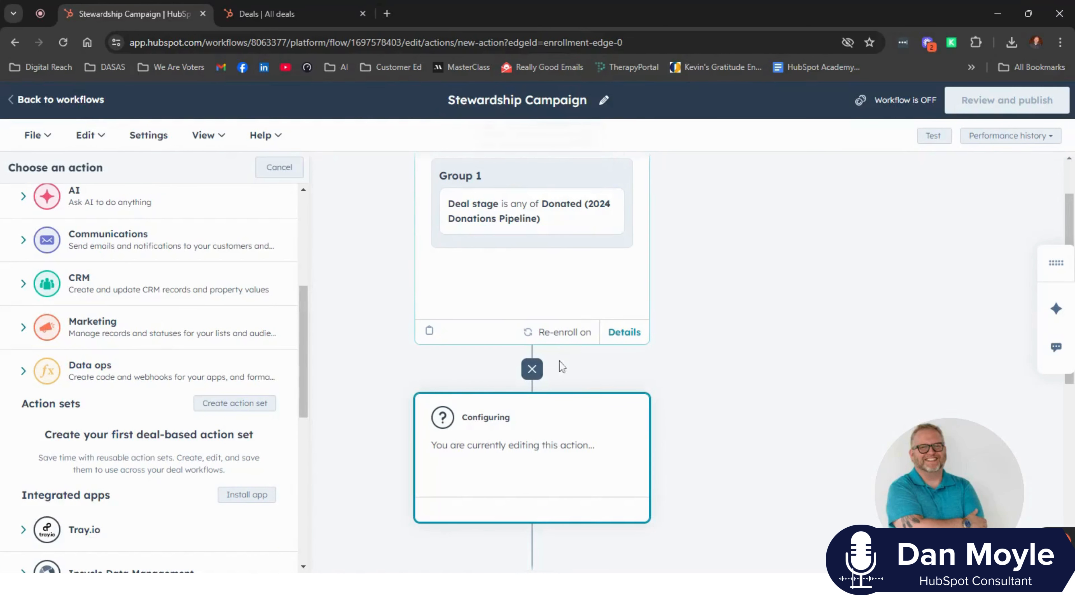
- Add a Send email action after the trigger that sends 1 - Donor Stewardship Campaign, and save it
left_click(24, 240)
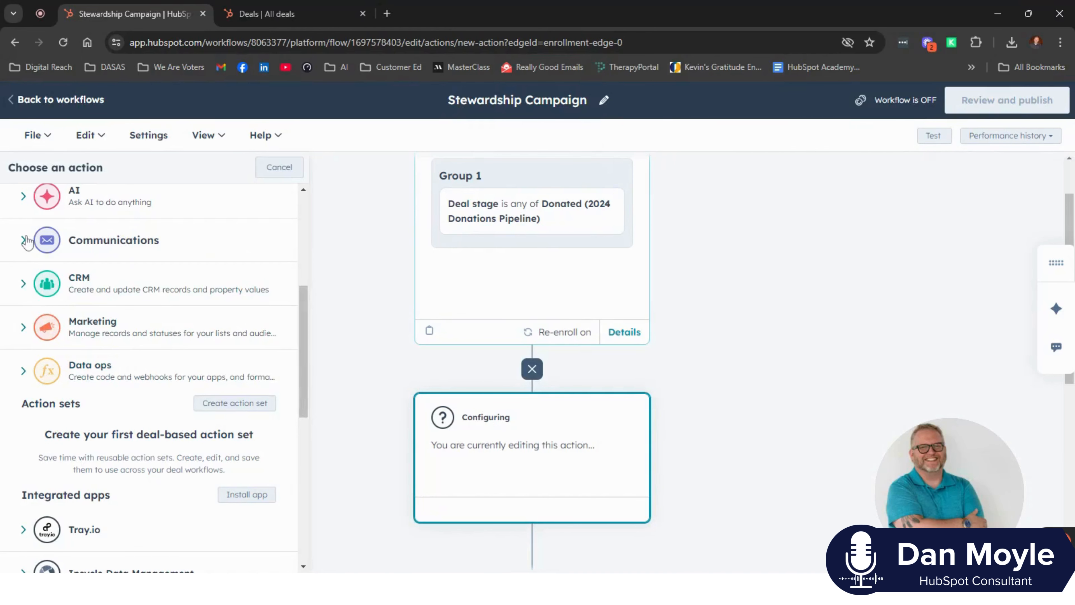
left_click(61, 283)
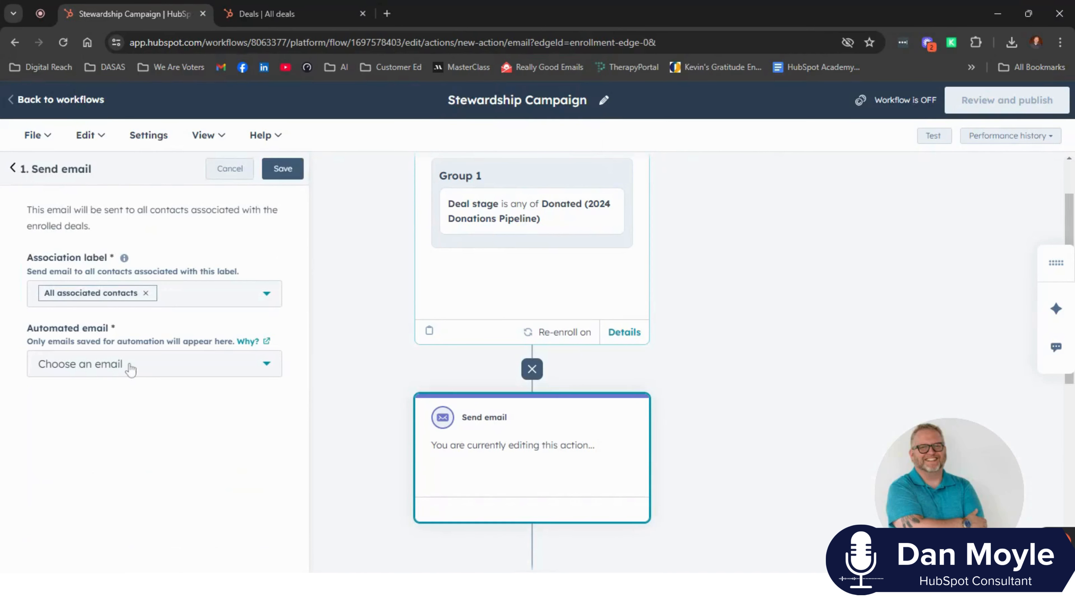
left_click(130, 369)
left_click(68, 268)
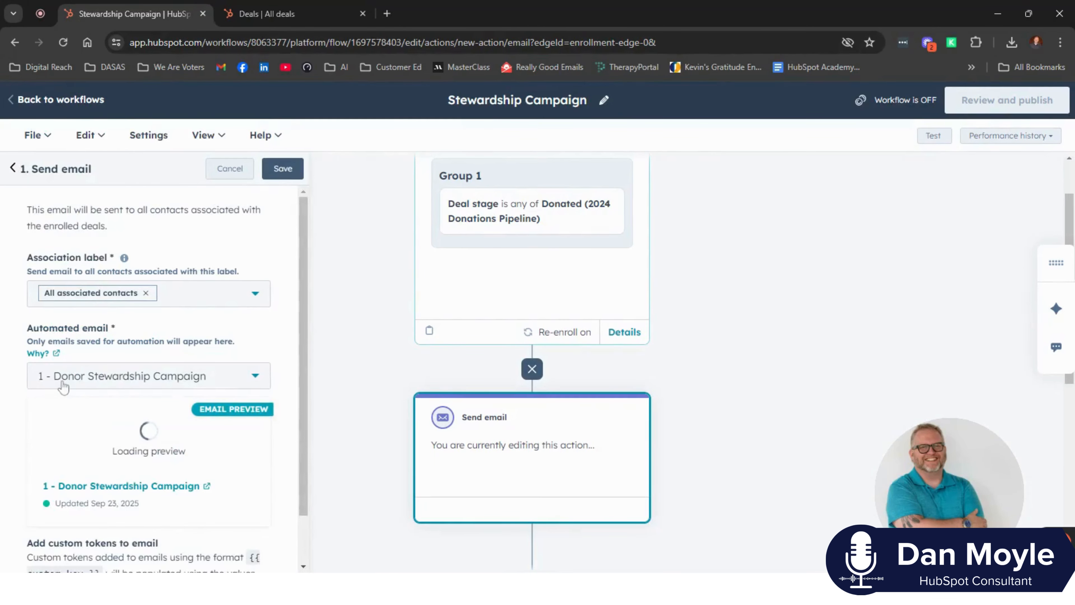
left_click(284, 169)
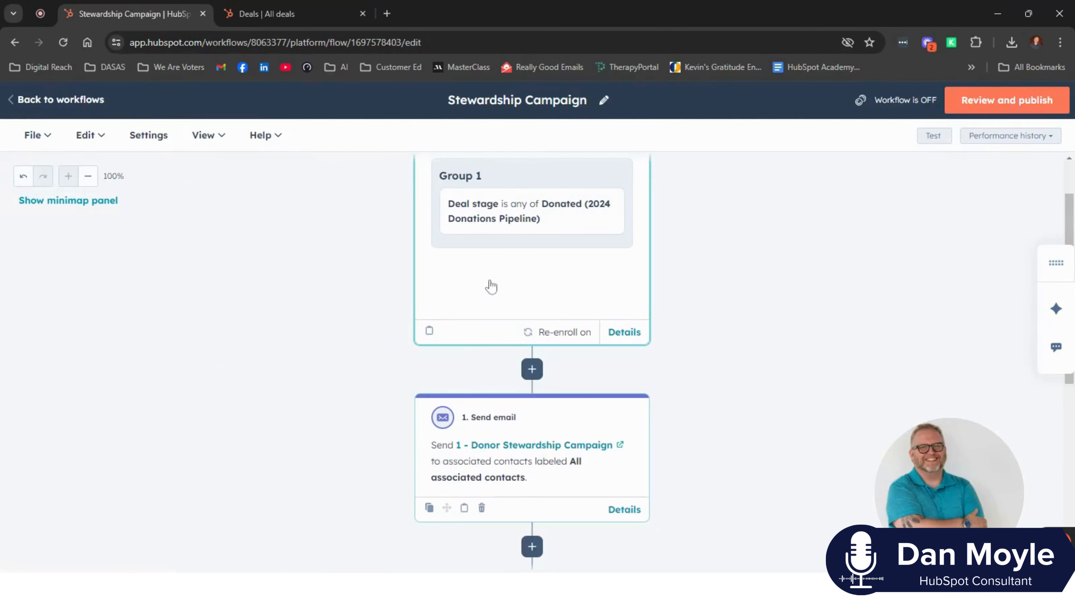
- Add a delay for a set amount of time of 60 days after the first email
scroll(491, 287, "down", 5)
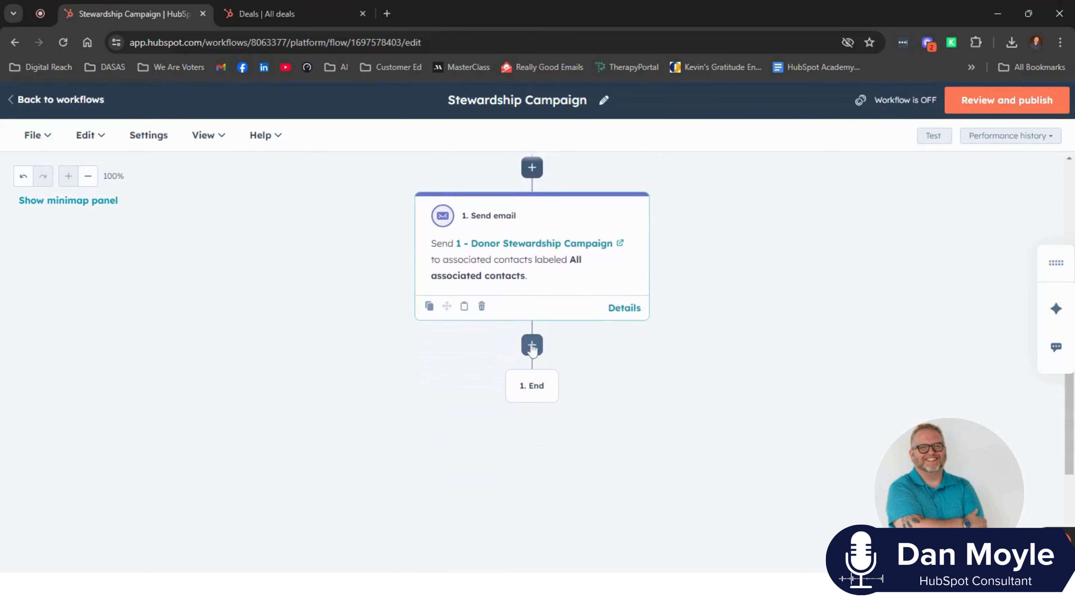
left_click(532, 346)
scroll(155, 394, "down", 3)
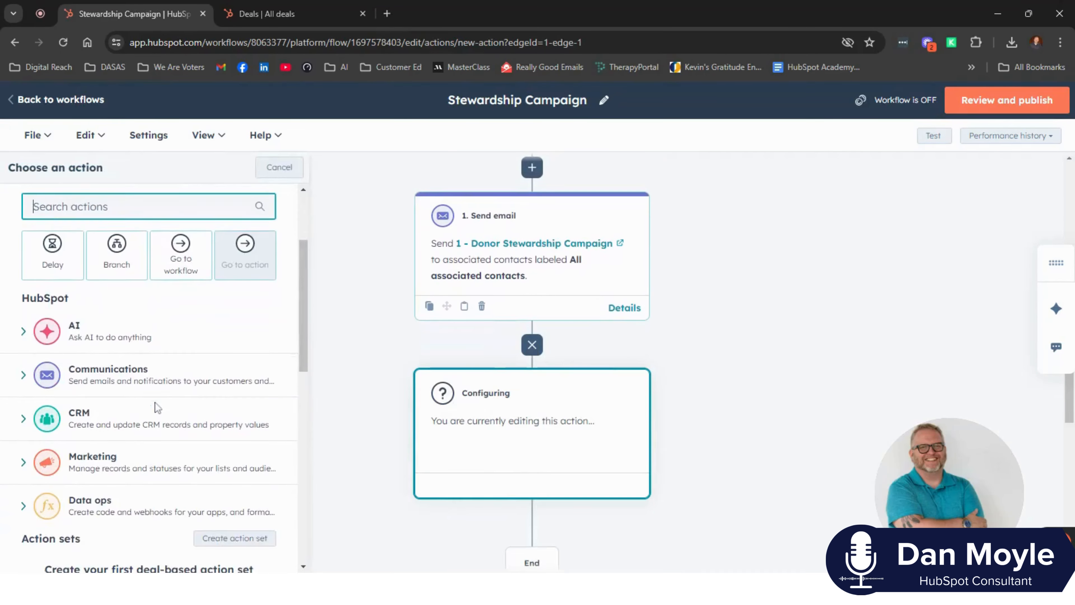
scroll(157, 406, "up", 3)
left_click(51, 323)
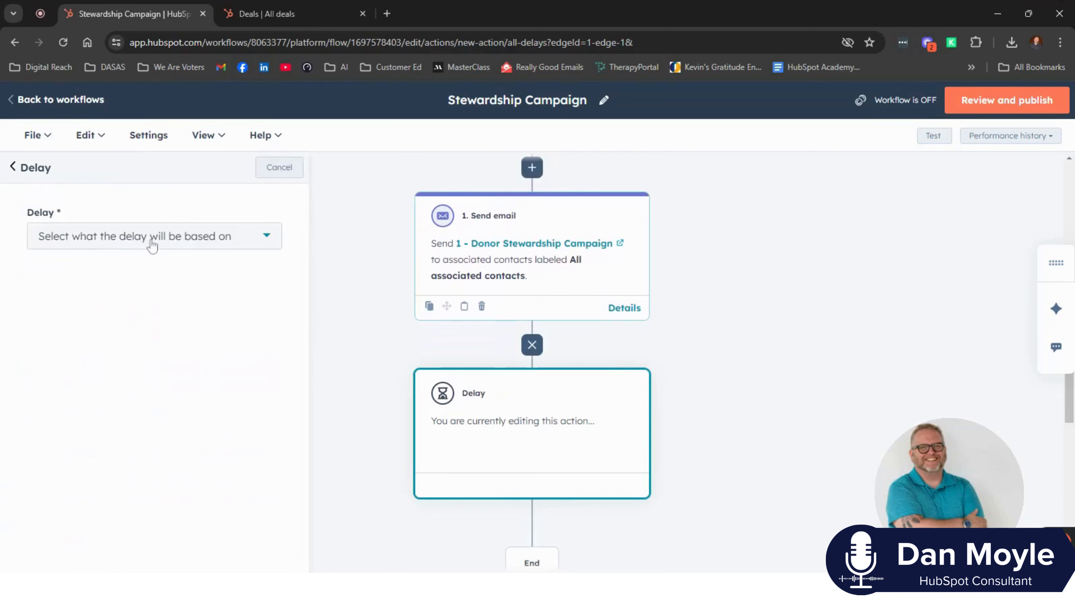
left_click(151, 237)
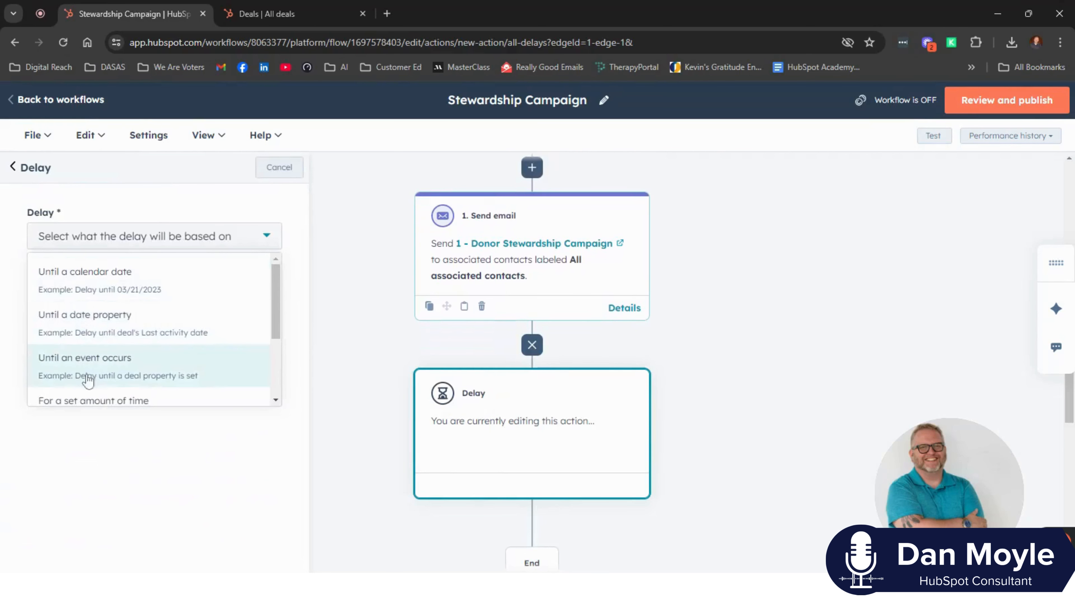
left_click(88, 400)
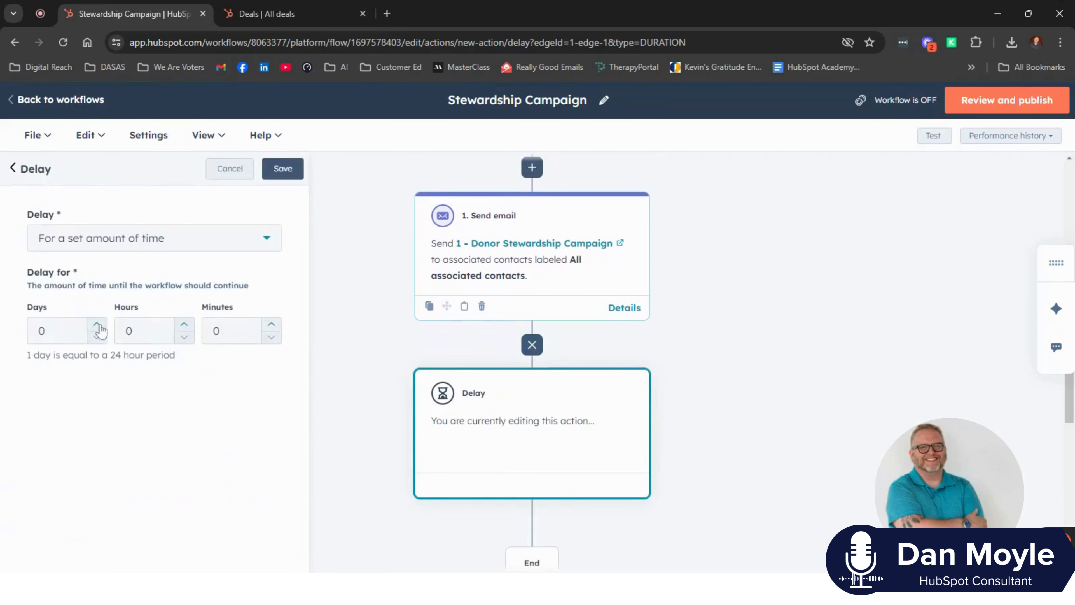
left_click(60, 330)
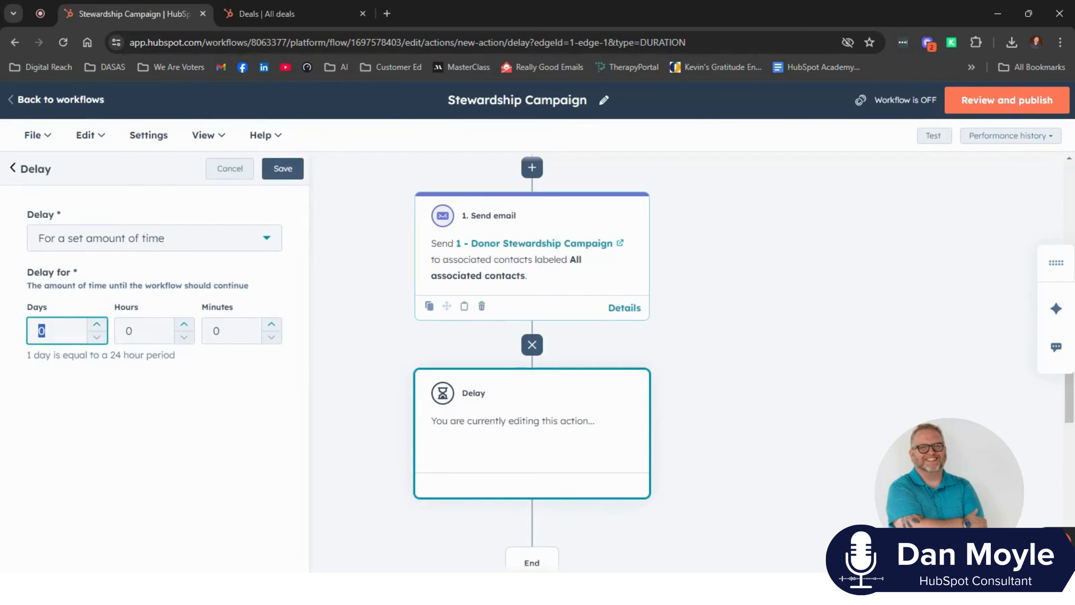
type("60")
left_click(284, 169)
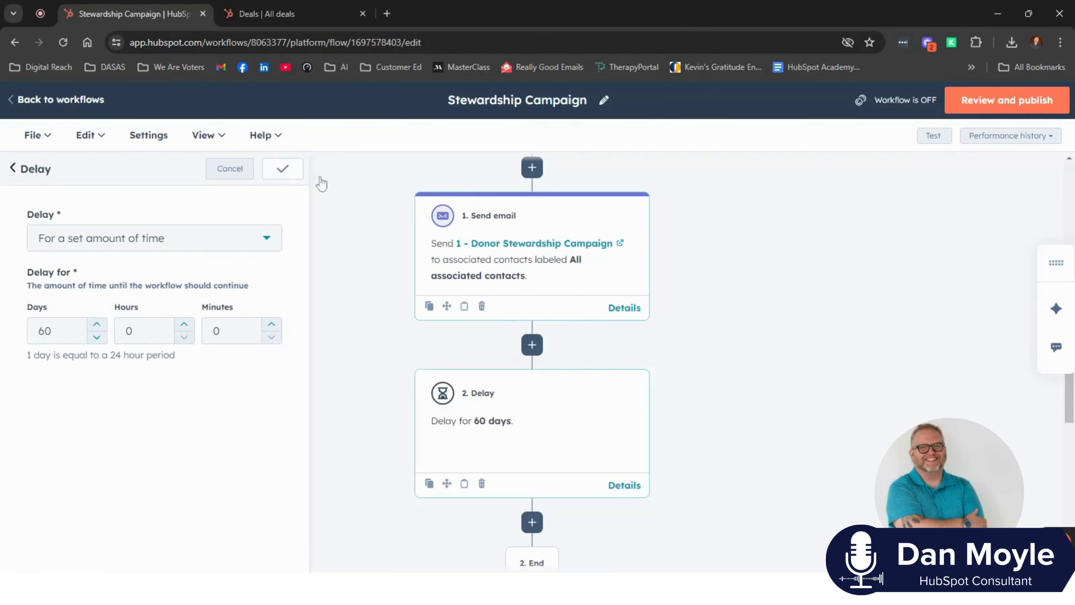
- Add a Send email action after the 60-day delay that sends 2 - Donor Stewardship Campaign, and save it
scroll(567, 305, "down", 3)
left_click(532, 388)
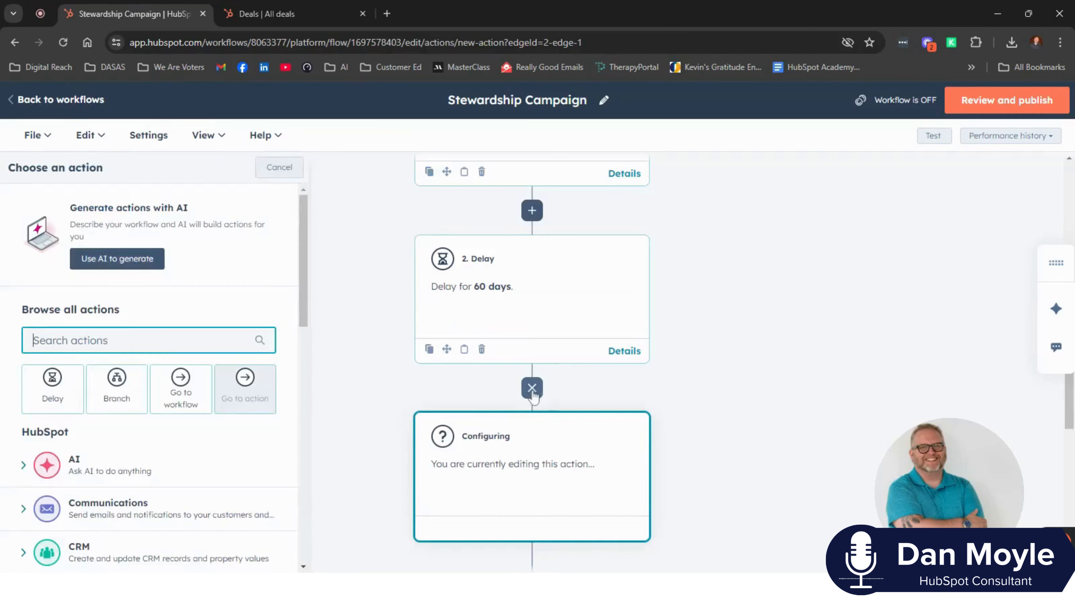
left_click(24, 511)
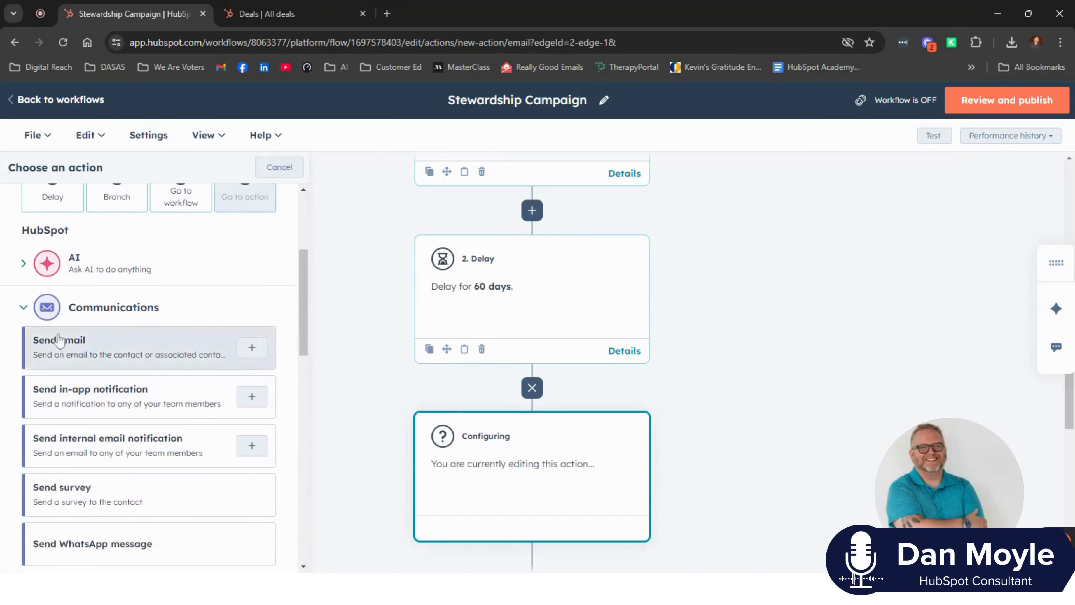
left_click(60, 340)
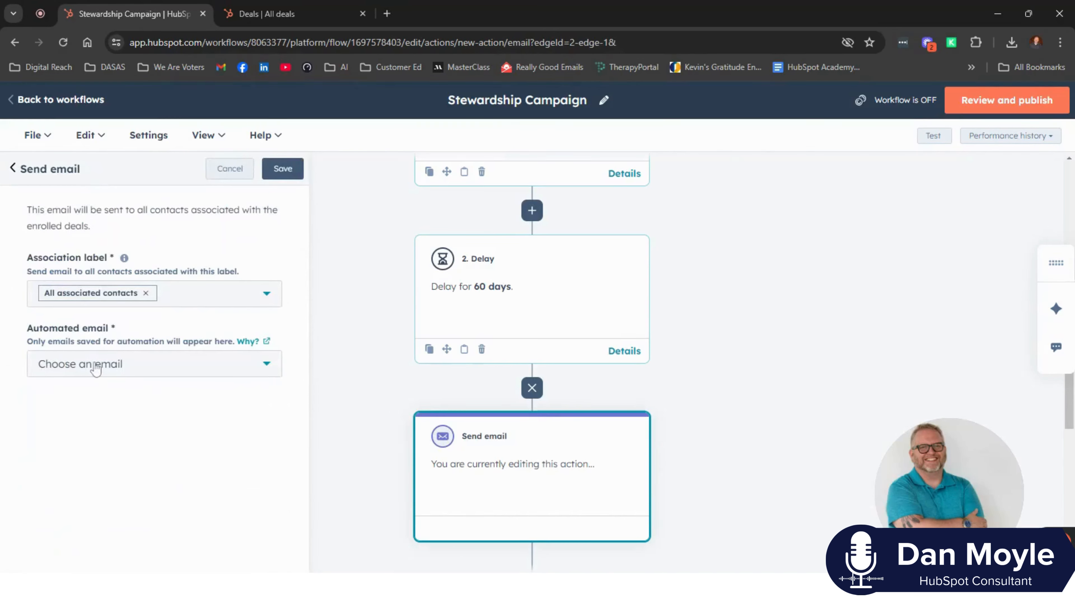
left_click(105, 375)
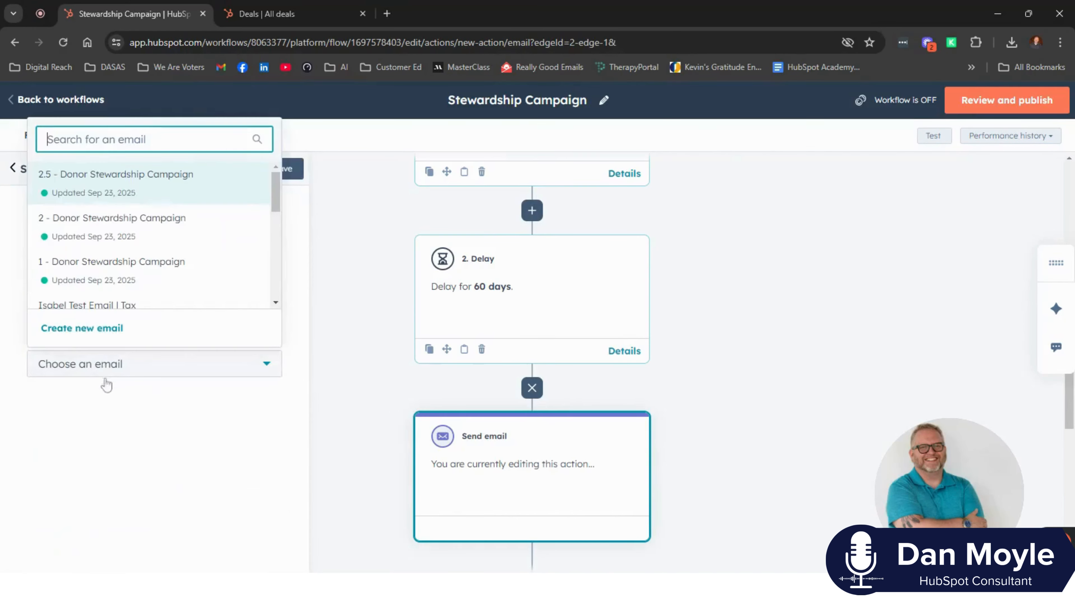
left_click(79, 231)
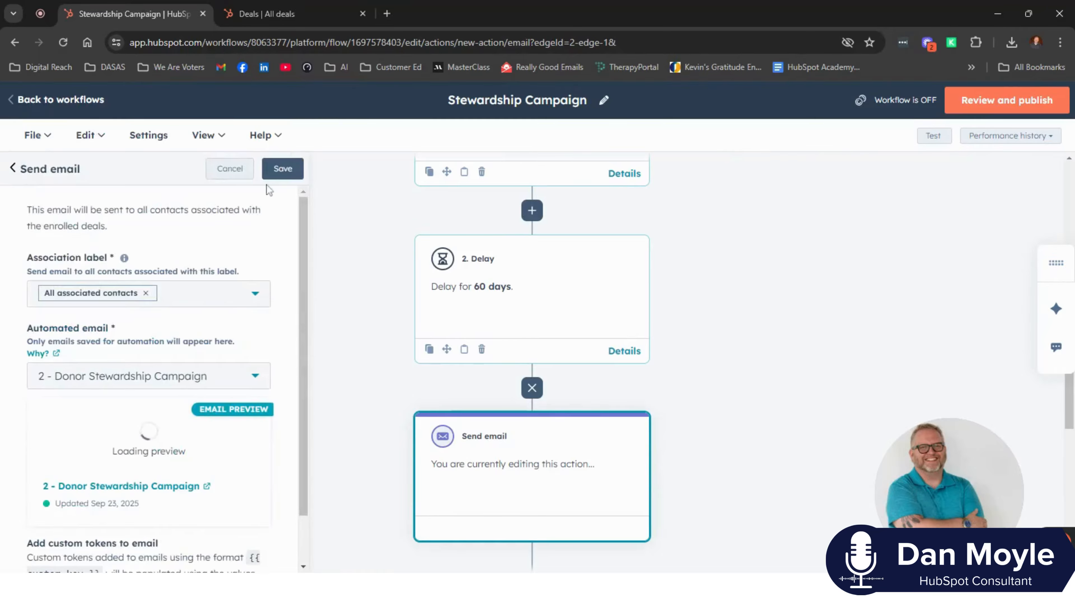
left_click(283, 172)
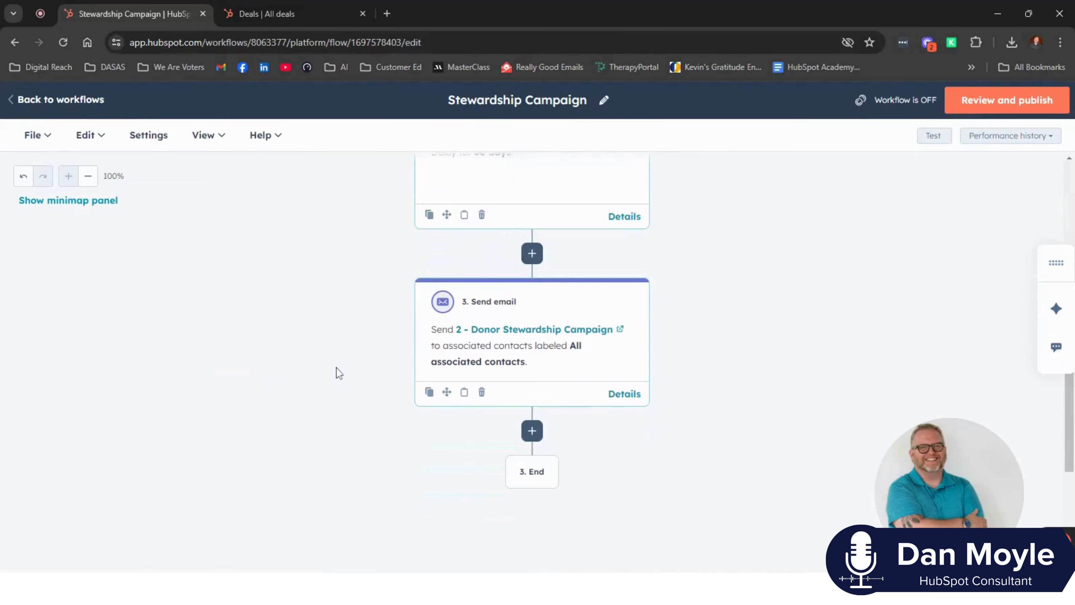
- Add a delay for a set amount of time of 7 days after the second email
scroll(365, 405, "down", 2)
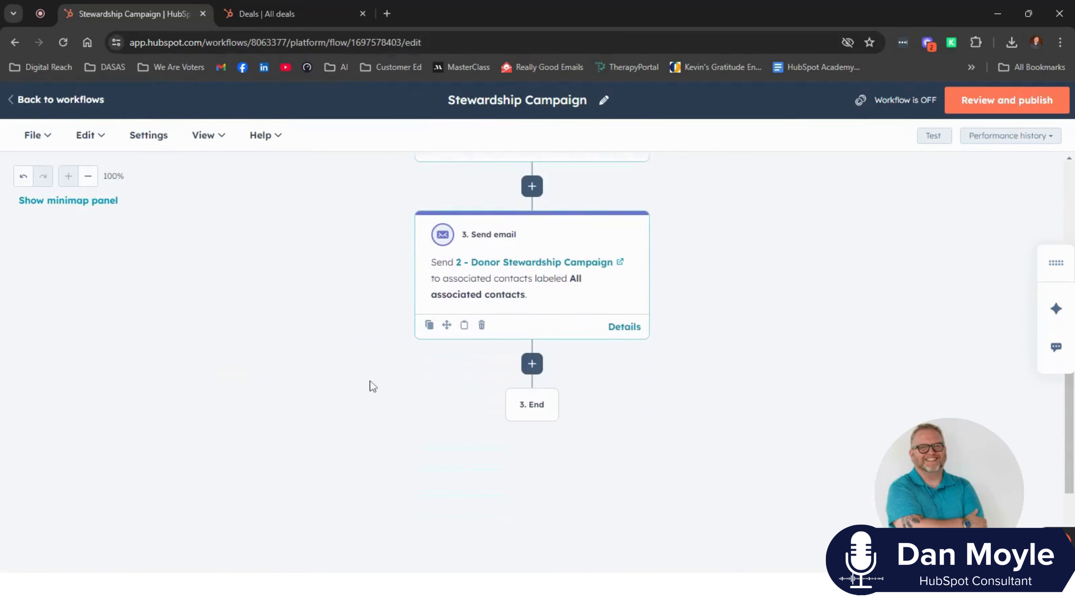
left_click(532, 364)
left_click(164, 325)
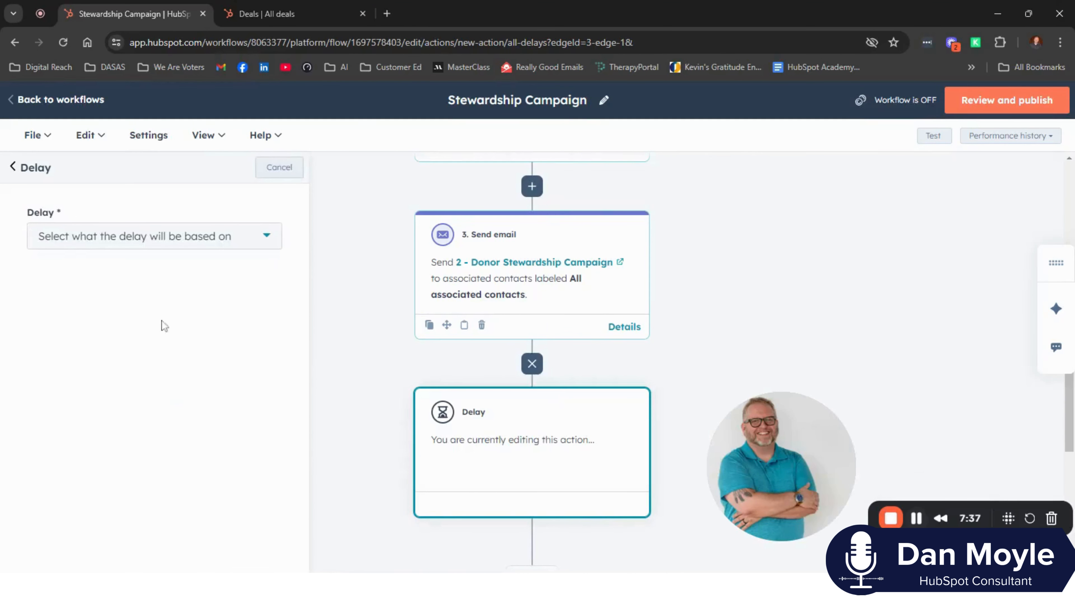
left_click(154, 242)
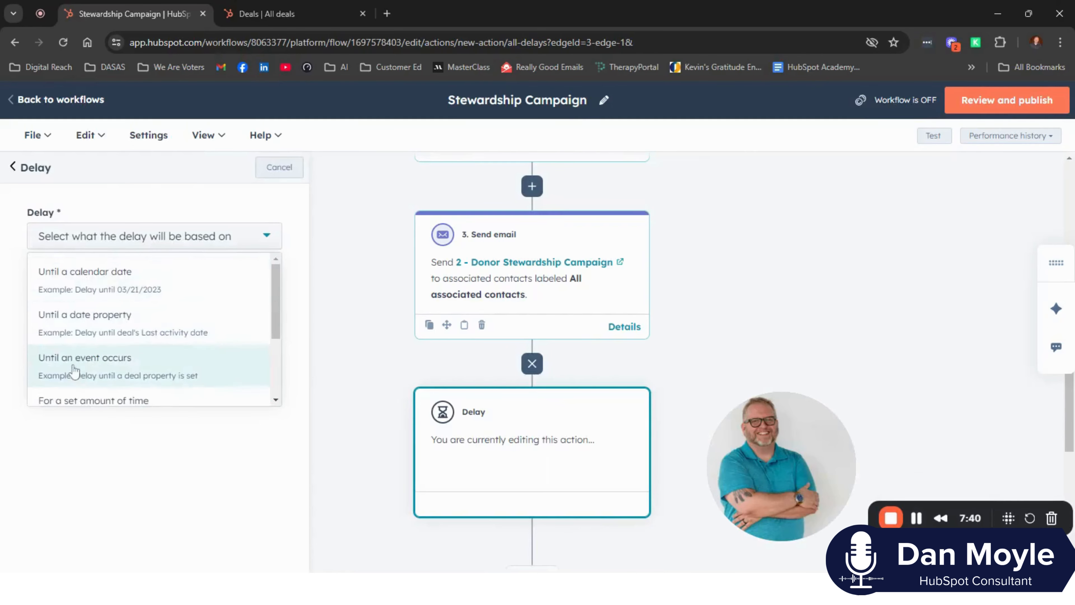
left_click(89, 401)
left_click(44, 330)
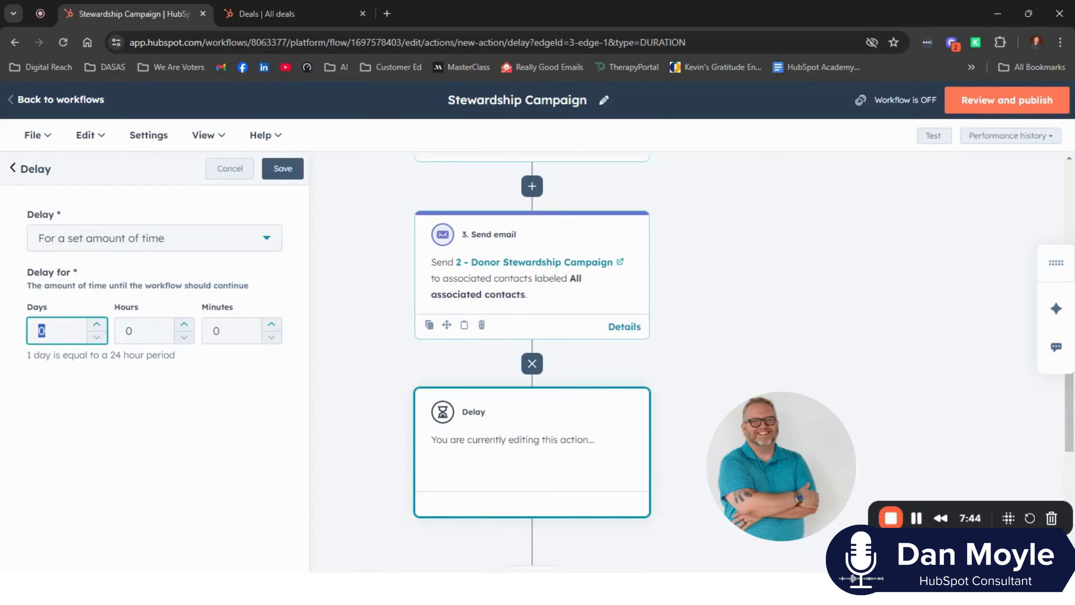
type("7")
left_click(283, 169)
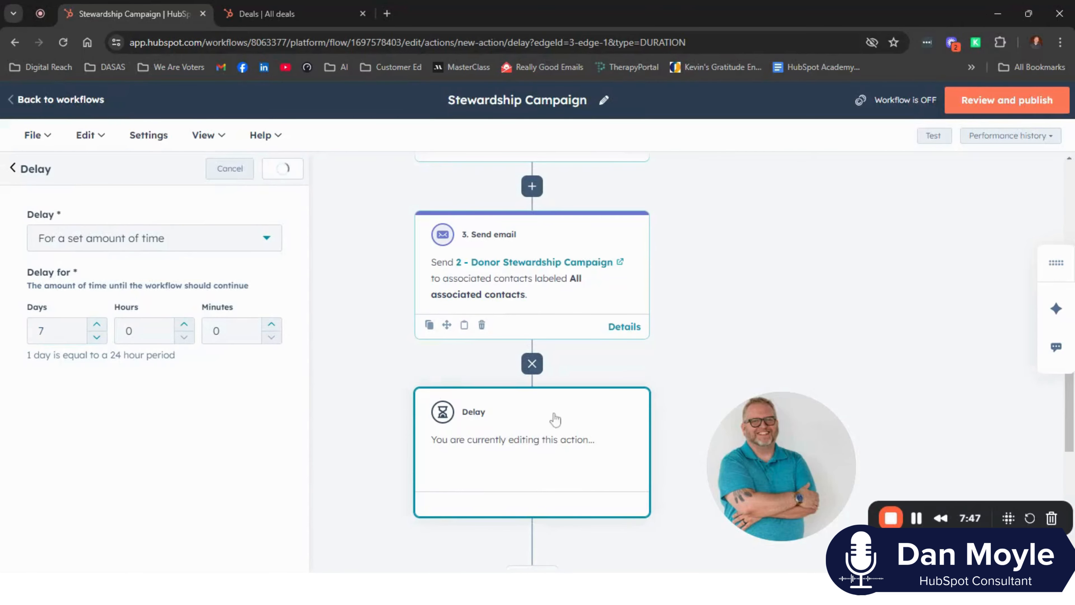
- Add an AND/OR logic branch after the 7-day delay and name its first branch Clicked link
scroll(525, 427, "down", 4)
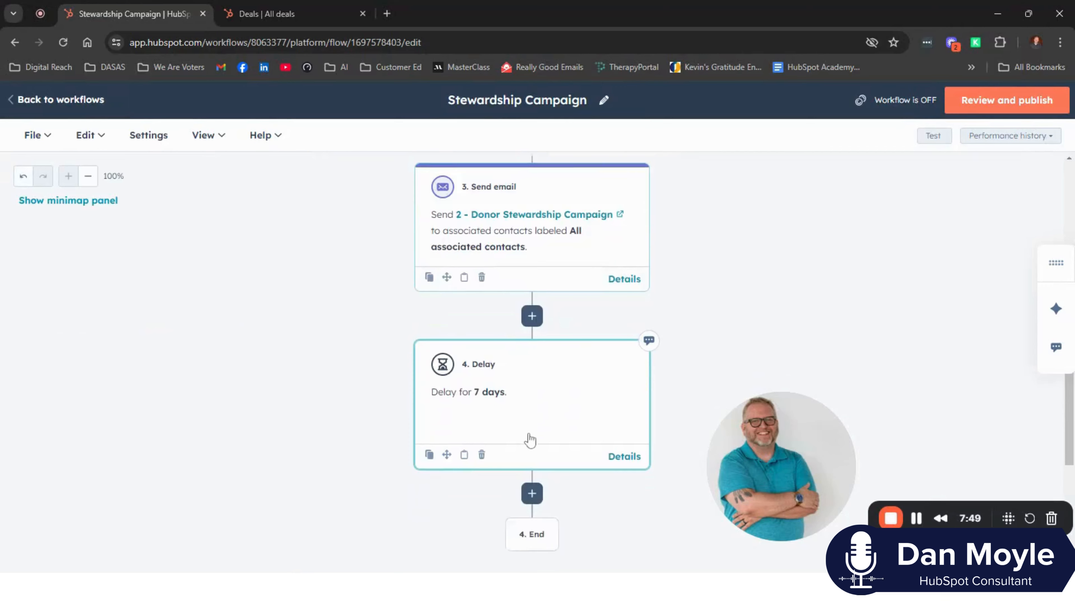
left_click(532, 407)
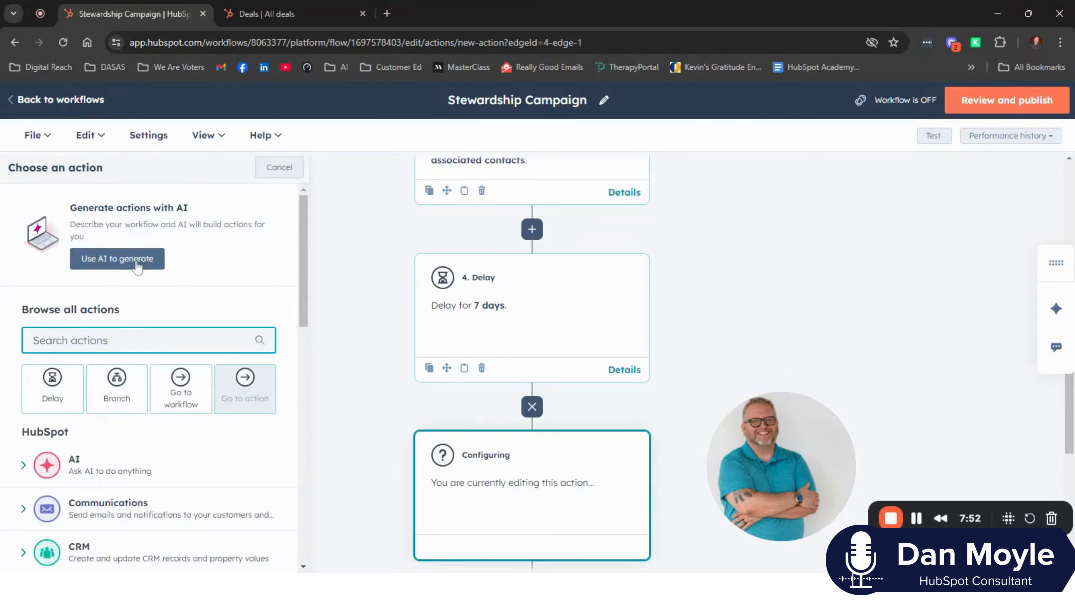
left_click(116, 383)
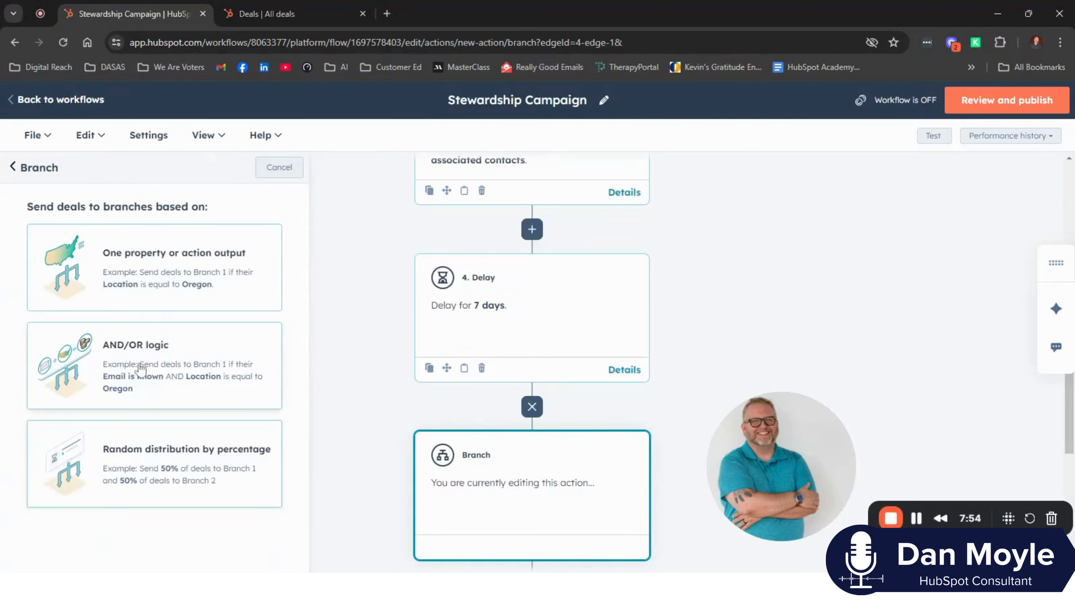
left_click(138, 363)
left_click(135, 325)
type("Clicke")
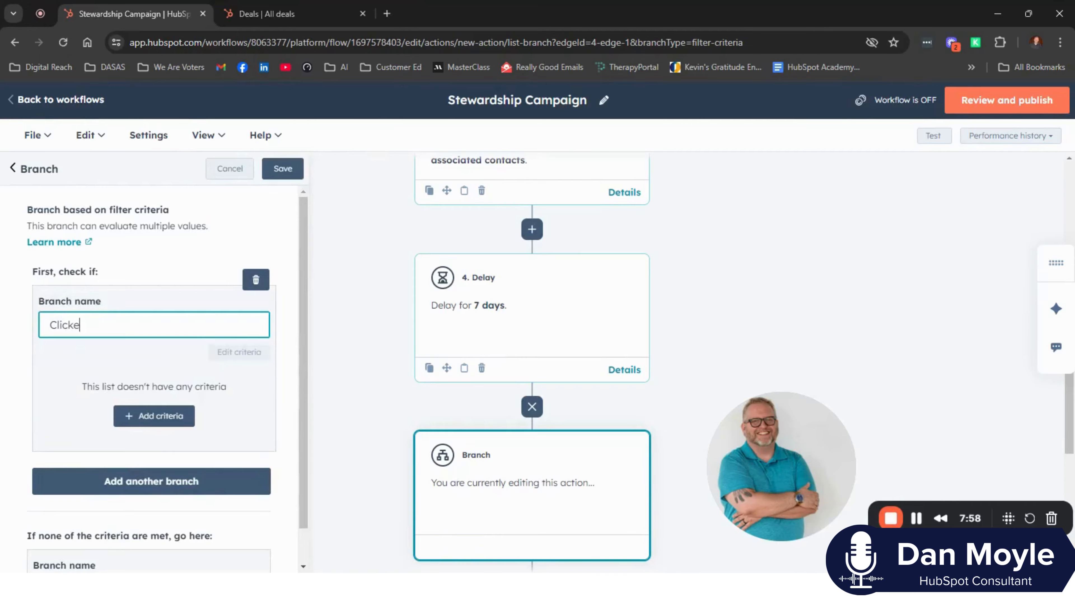
type("d link")
- Start adding criteria to the Clicked link branch, filtering on the associated Contact object
left_click(167, 415)
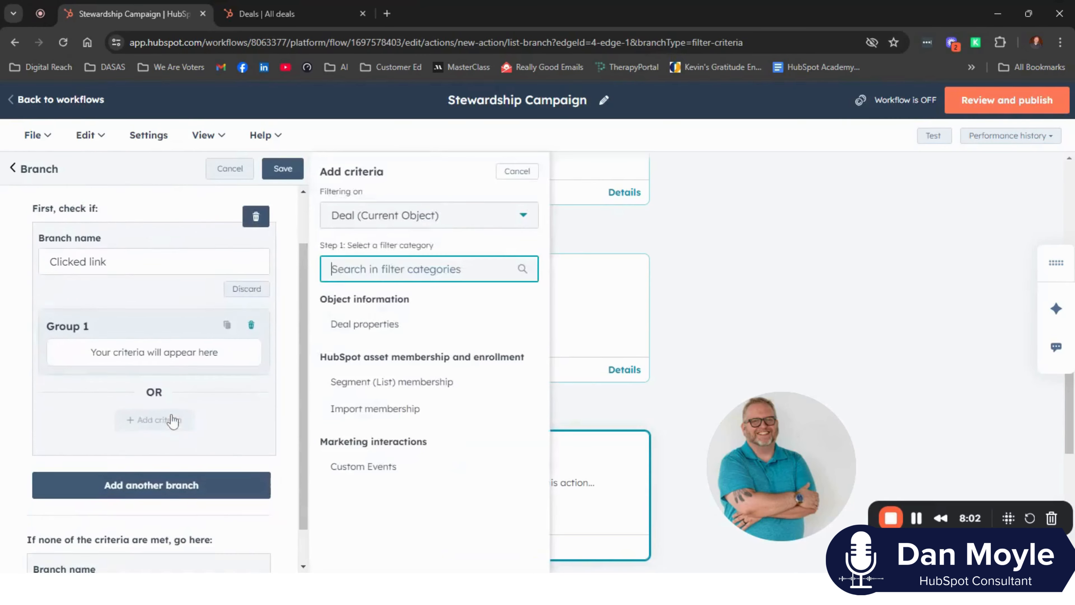
left_click(423, 223)
scroll(387, 366, "down", 2)
scroll(387, 366, "down", 3)
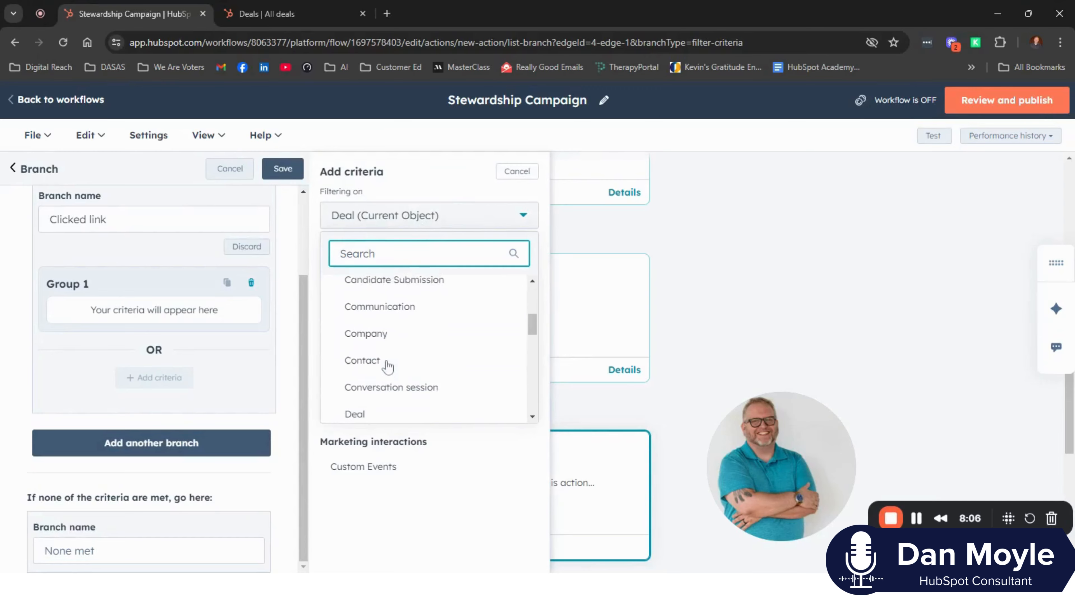
left_click(380, 363)
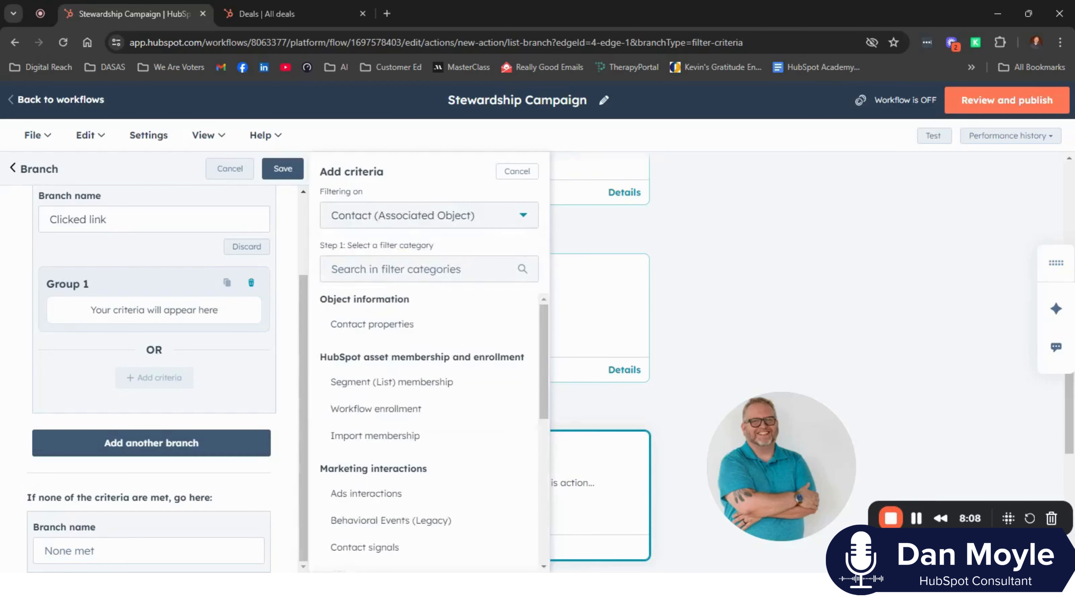
scroll(407, 413, "down", 2)
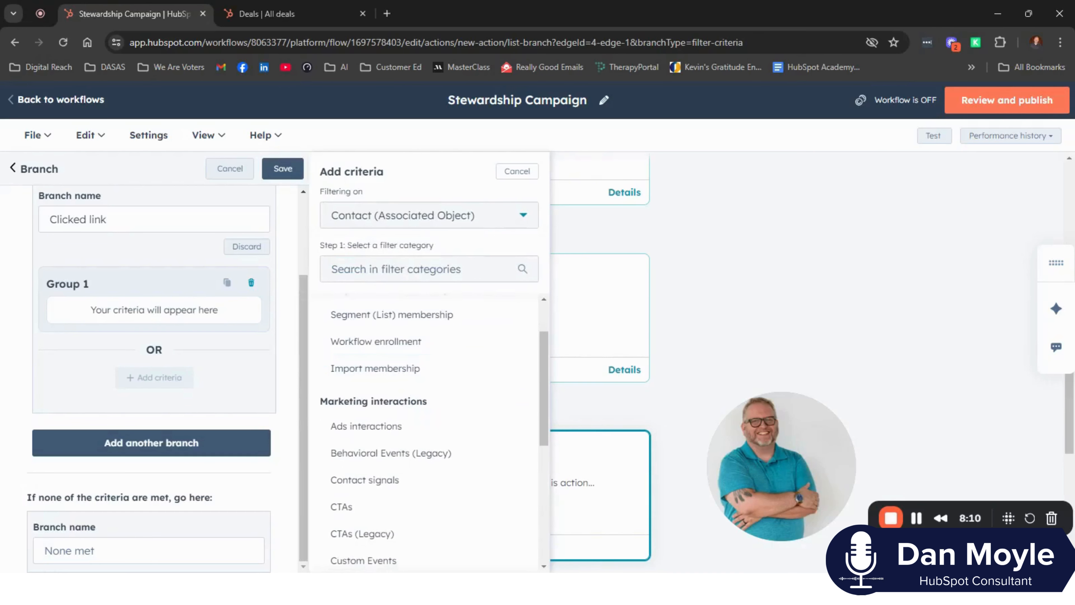
- Try filtering on the associated Email object by searching its properties for clicked, and return the filter object to Contact
left_click(400, 218)
scroll(396, 363, "down", 2)
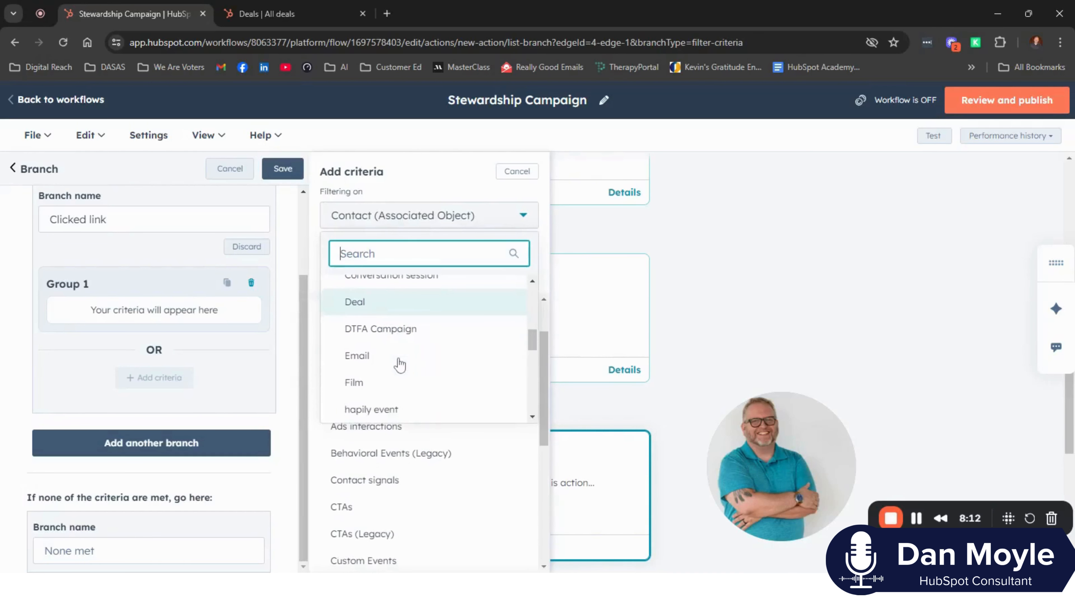
left_click(398, 363)
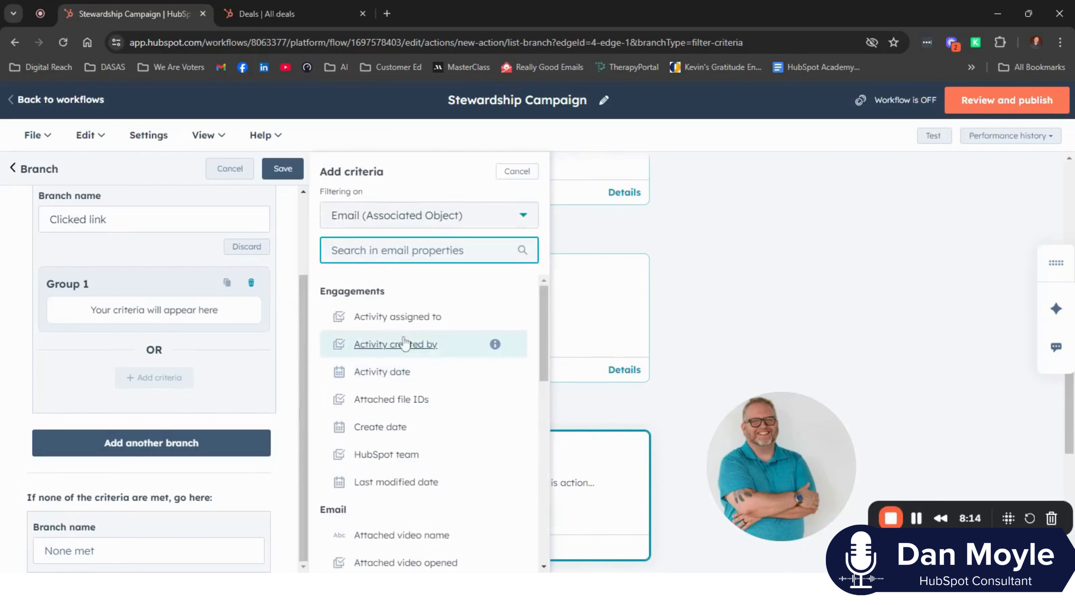
type("clicked")
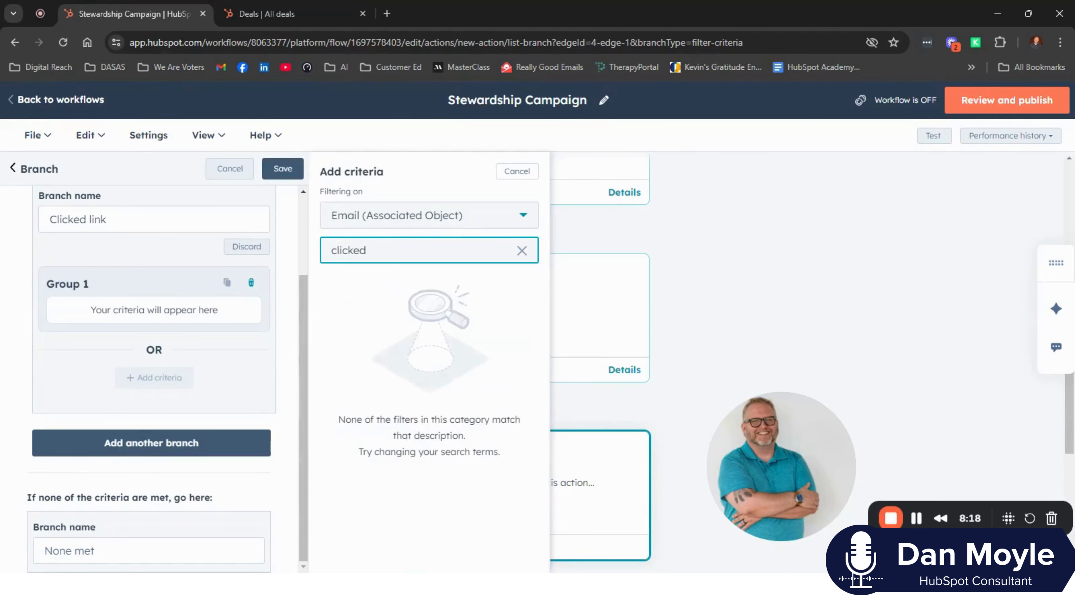
left_click(409, 224)
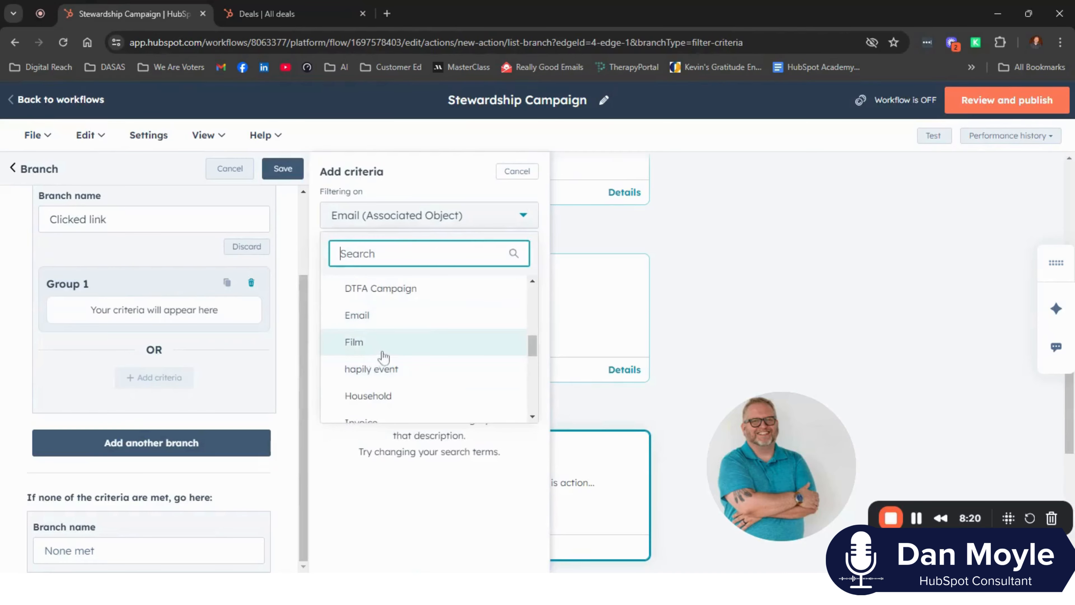
scroll(372, 339, "up", 3)
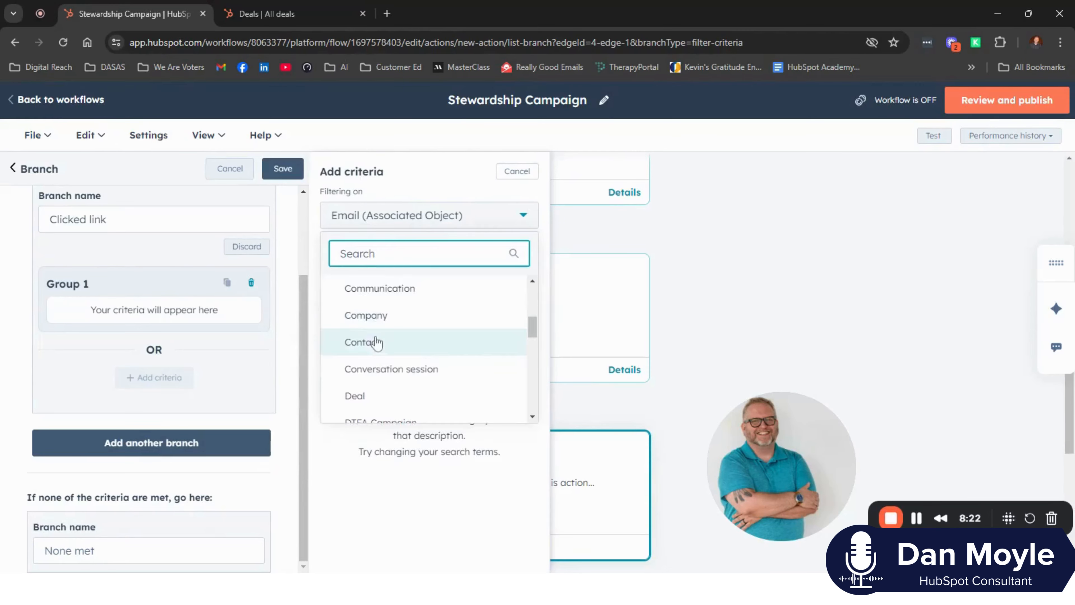
left_click(374, 341)
- Add a Marketing emails filter for 2 - Donor Stewardship Campaign, set to Contact clicked a link in email with Any link
scroll(373, 406, "down", 4)
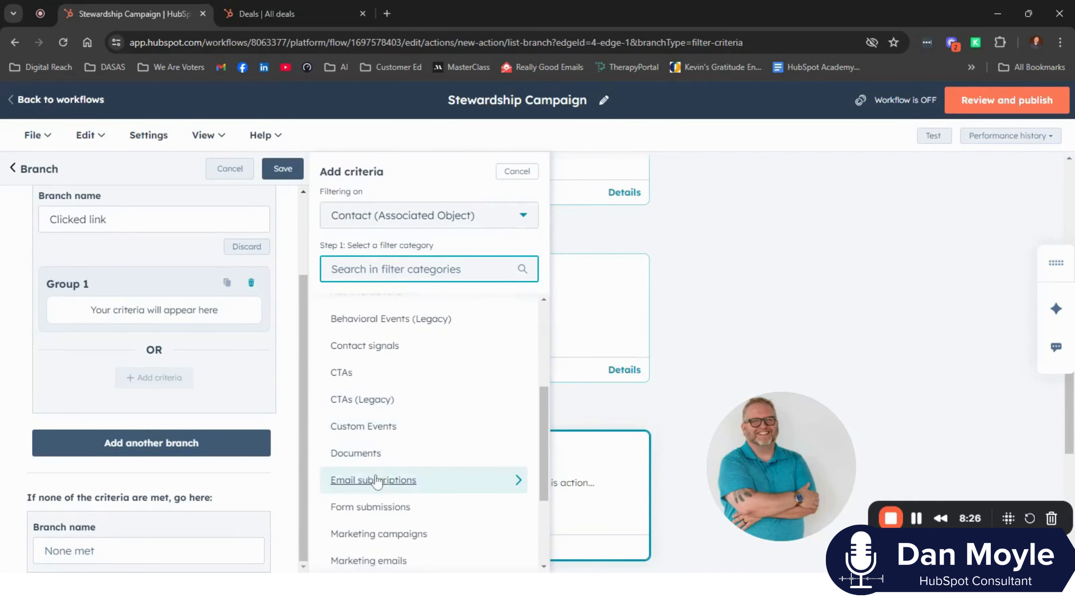
scroll(372, 483, "down", 2)
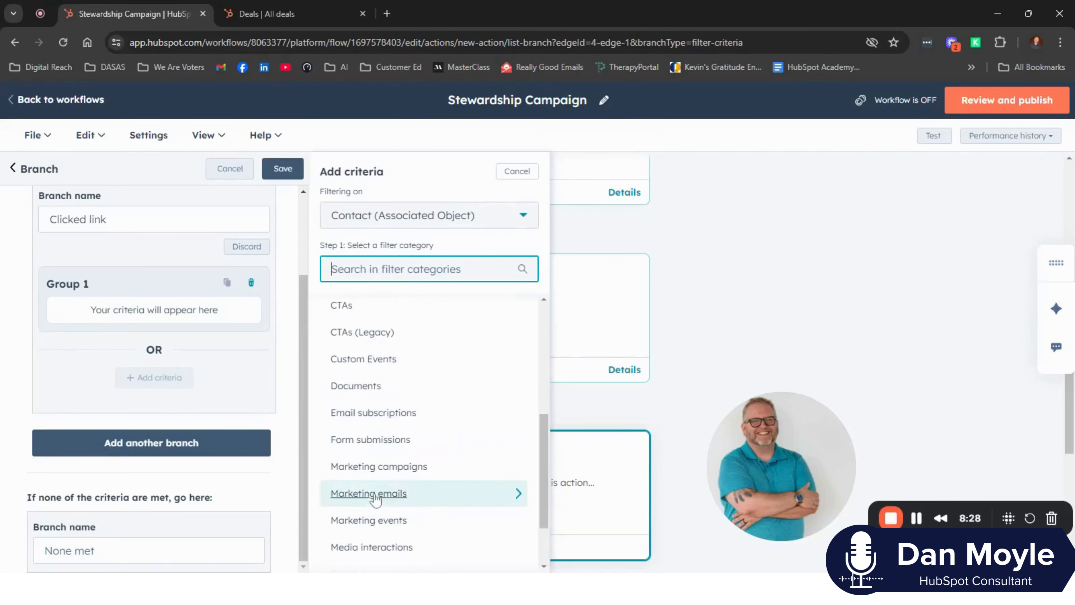
left_click(374, 495)
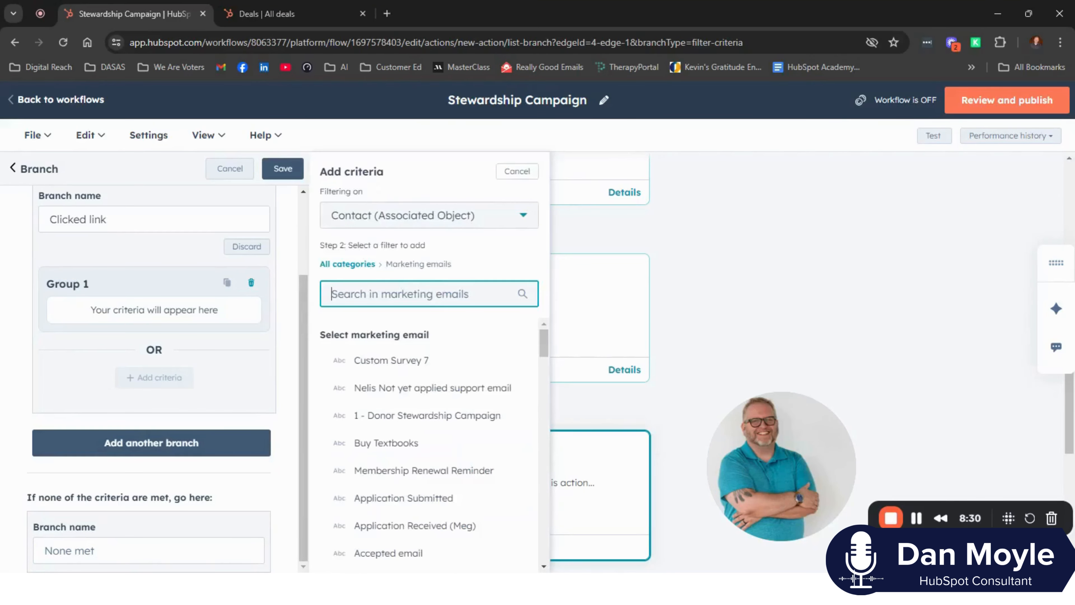
type("clickie")
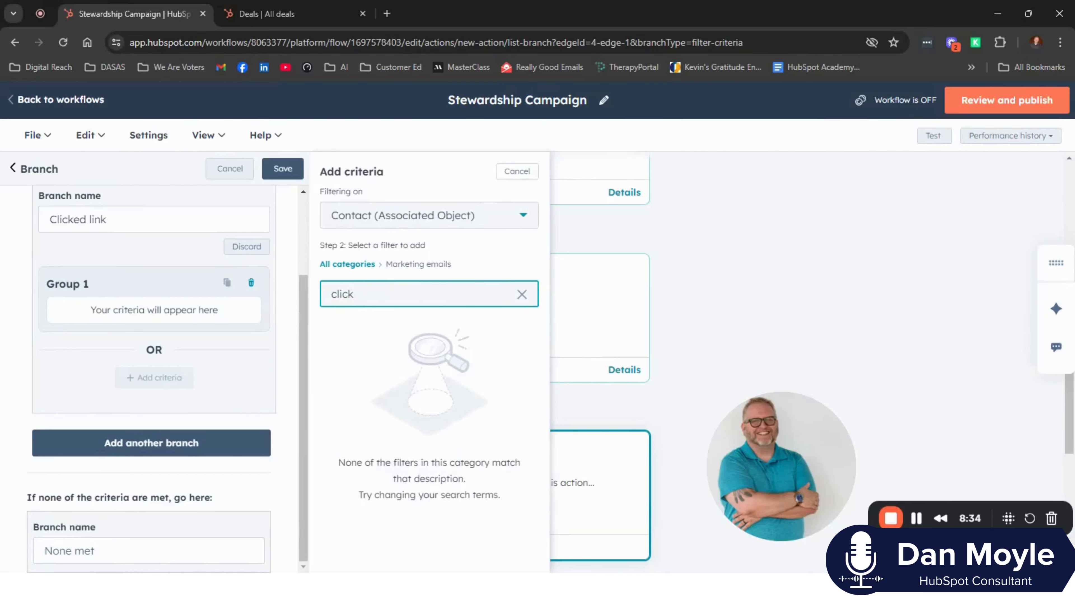
left_click(522, 294)
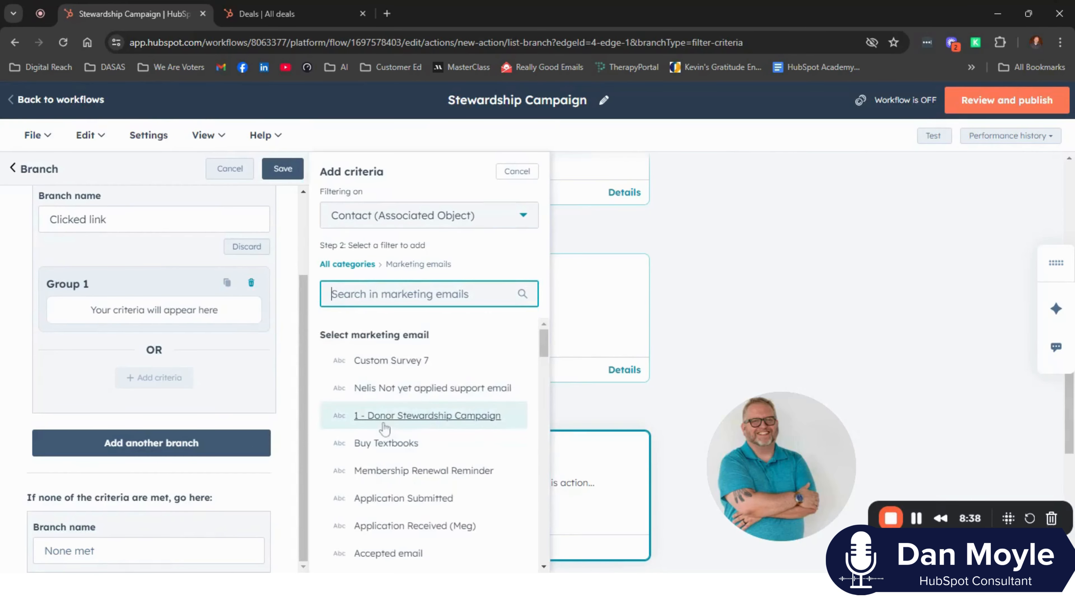
scroll(383, 485, "down", 2)
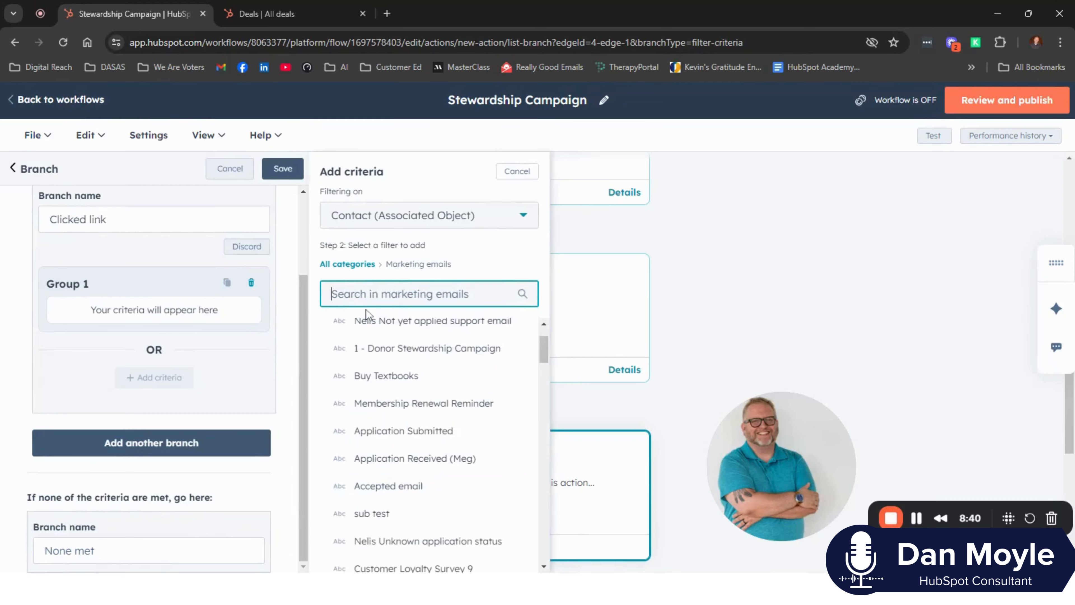
type("2")
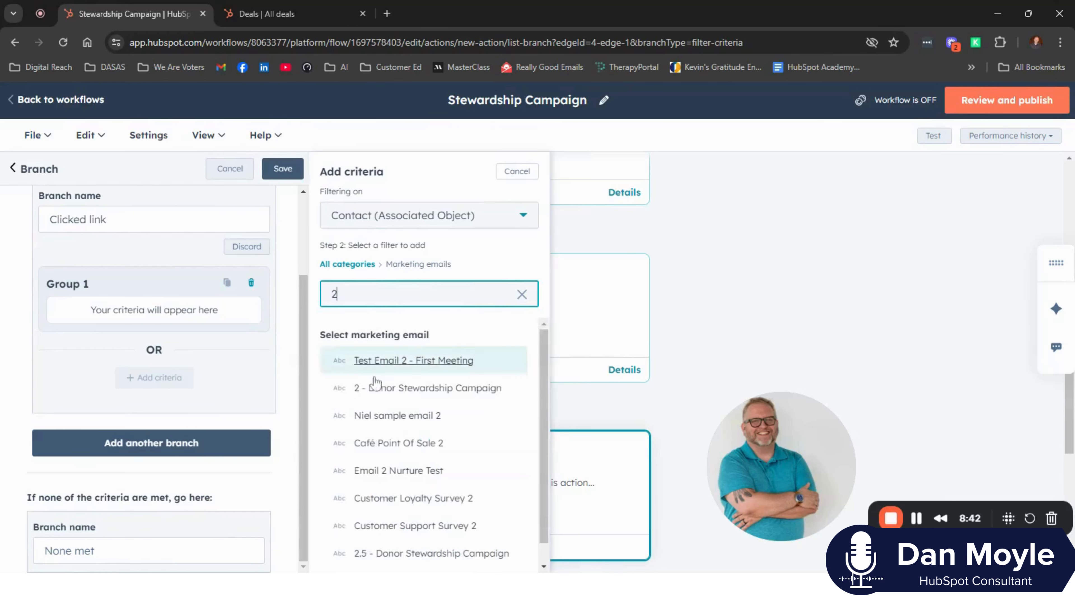
left_click(383, 394)
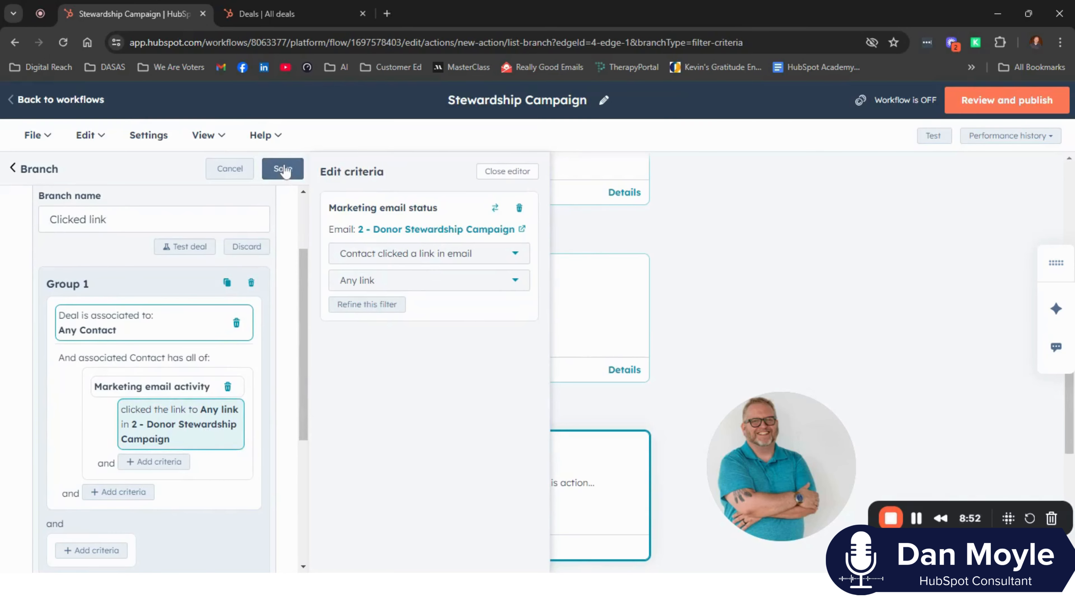
- Save the Clicked link branch and close its criteria editor
scroll(247, 412, "down", 1)
scroll(247, 339, "up", 1)
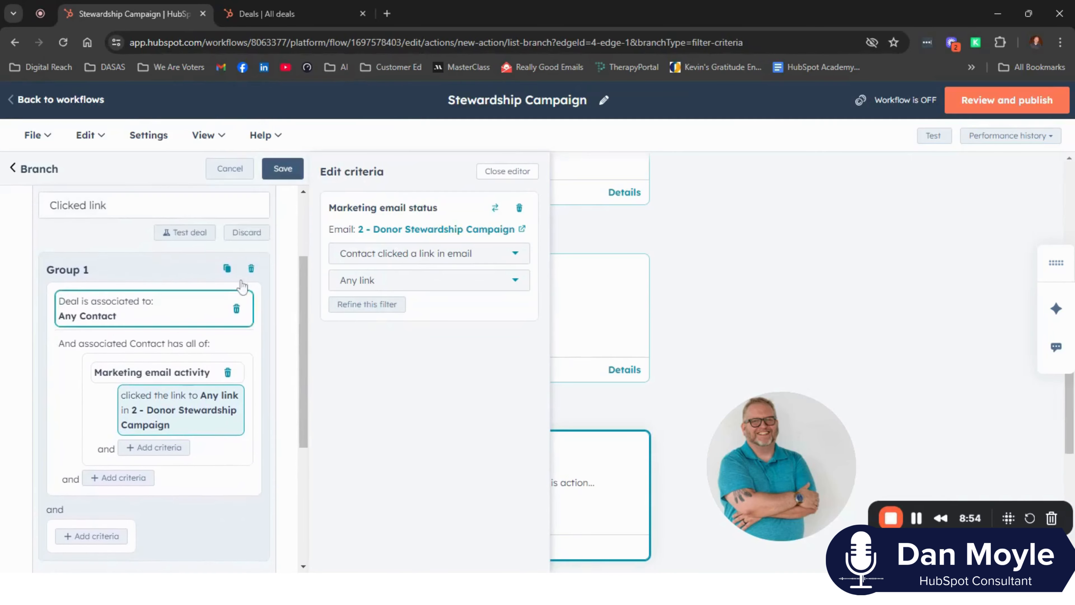
left_click(283, 170)
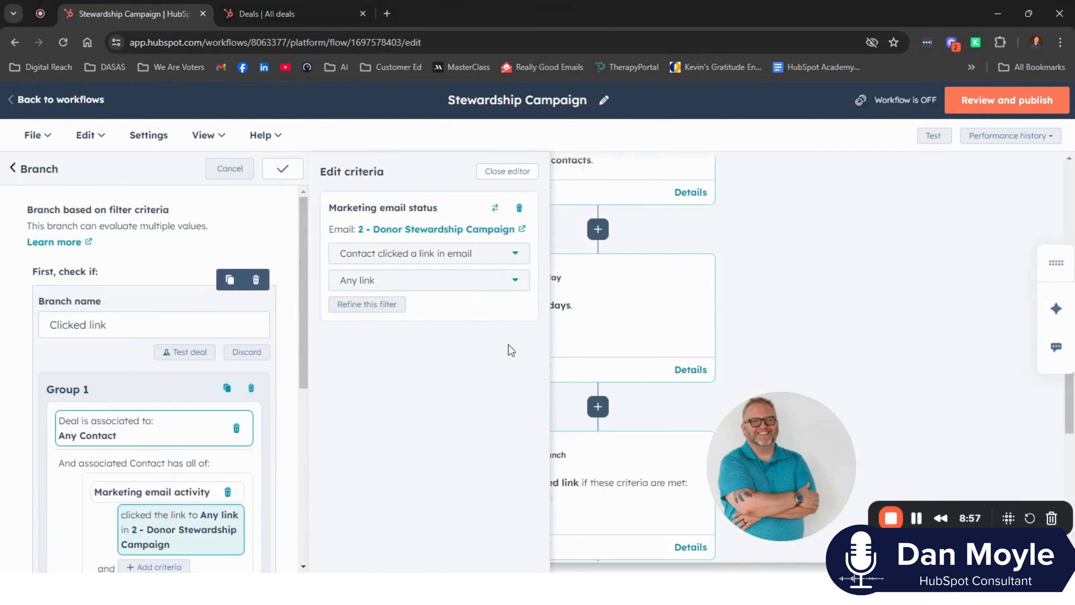
left_click(478, 172)
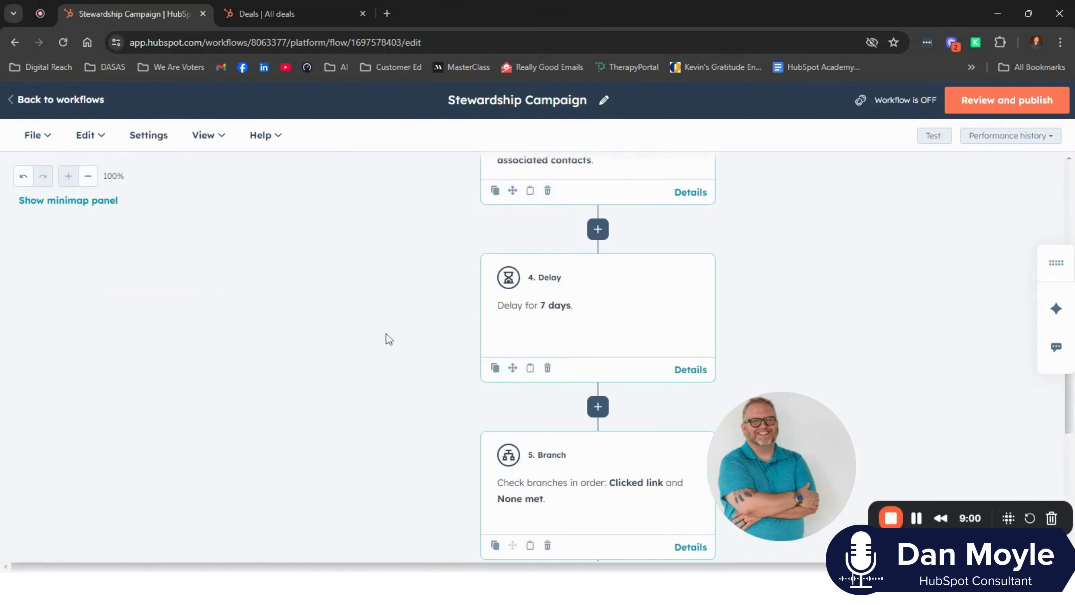
- Add a Send email action under the None met branch that sends 2.5 - Donor Stewardship Campaign, and save it
scroll(473, 286, "up", 5)
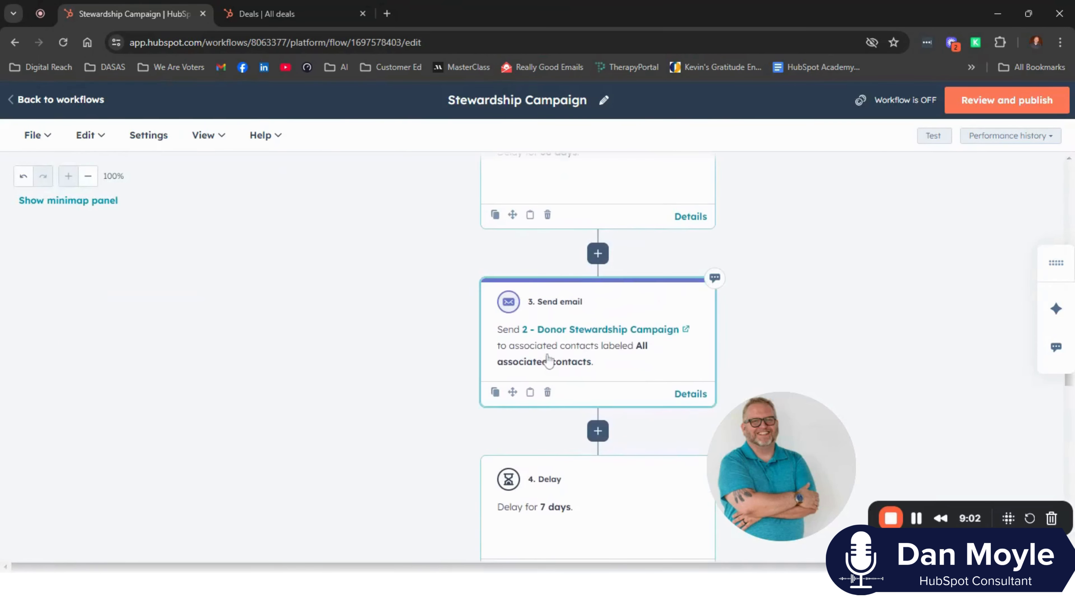
scroll(549, 360, "down", 5)
scroll(552, 316, "down", 6)
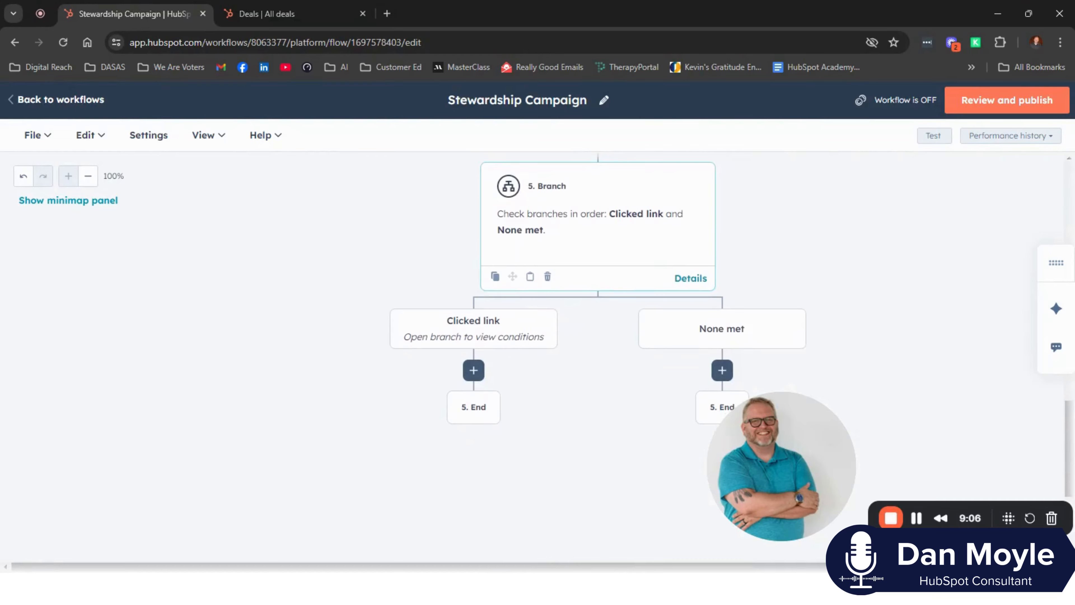
scroll(737, 351, "down", 2)
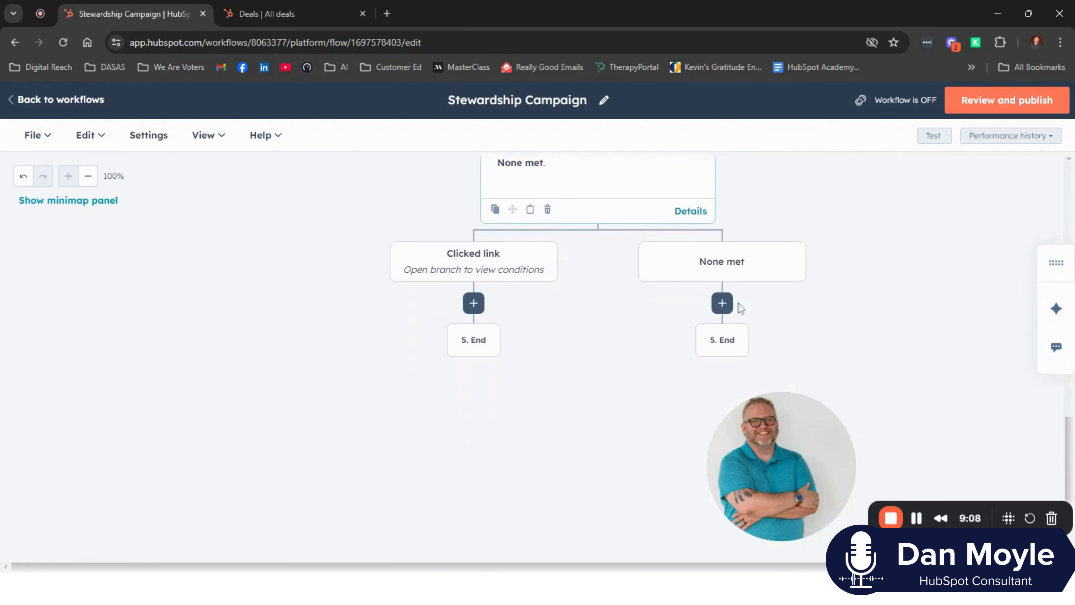
left_click(722, 303)
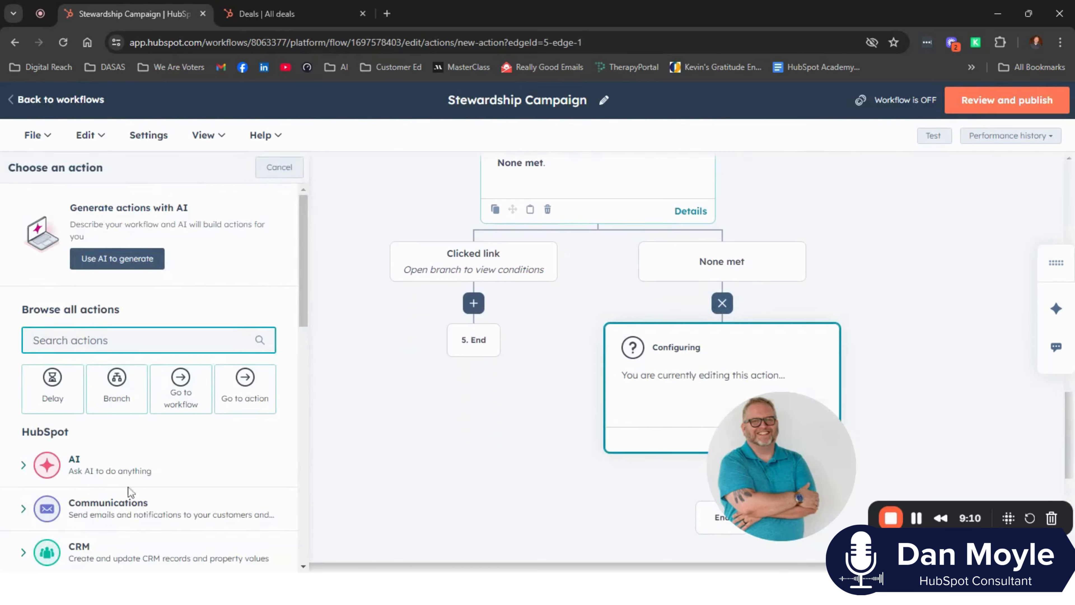
left_click(89, 510)
scroll(127, 453, "down", 2)
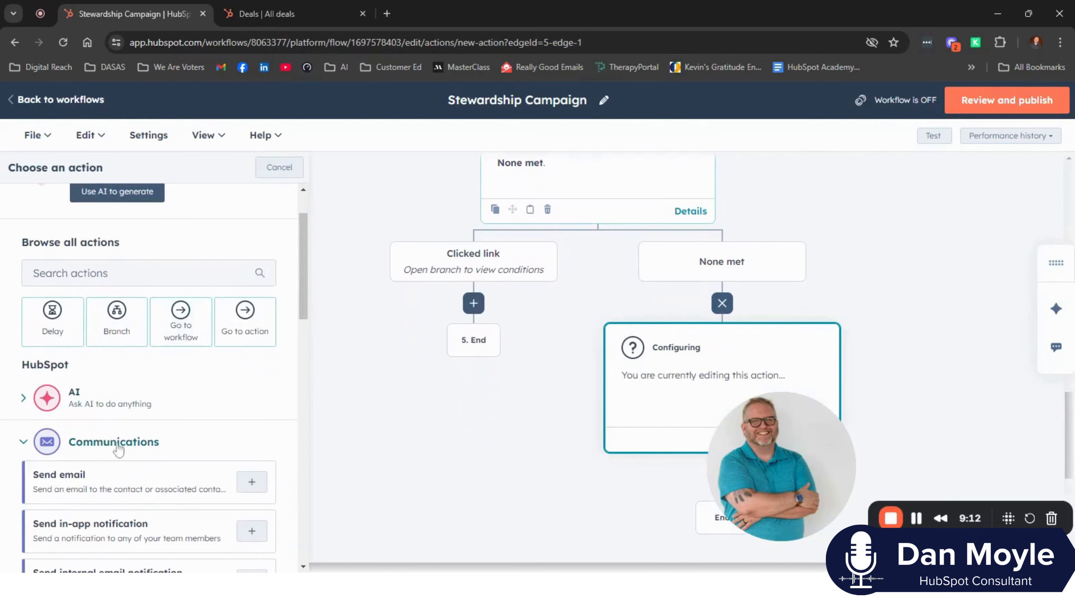
left_click(70, 476)
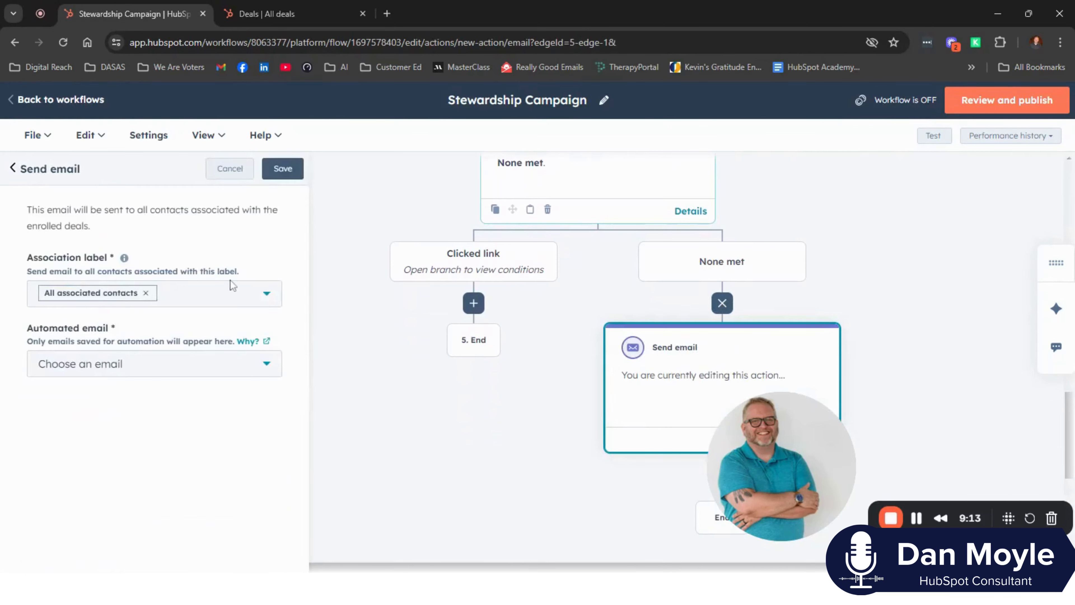
left_click(178, 369)
left_click(80, 190)
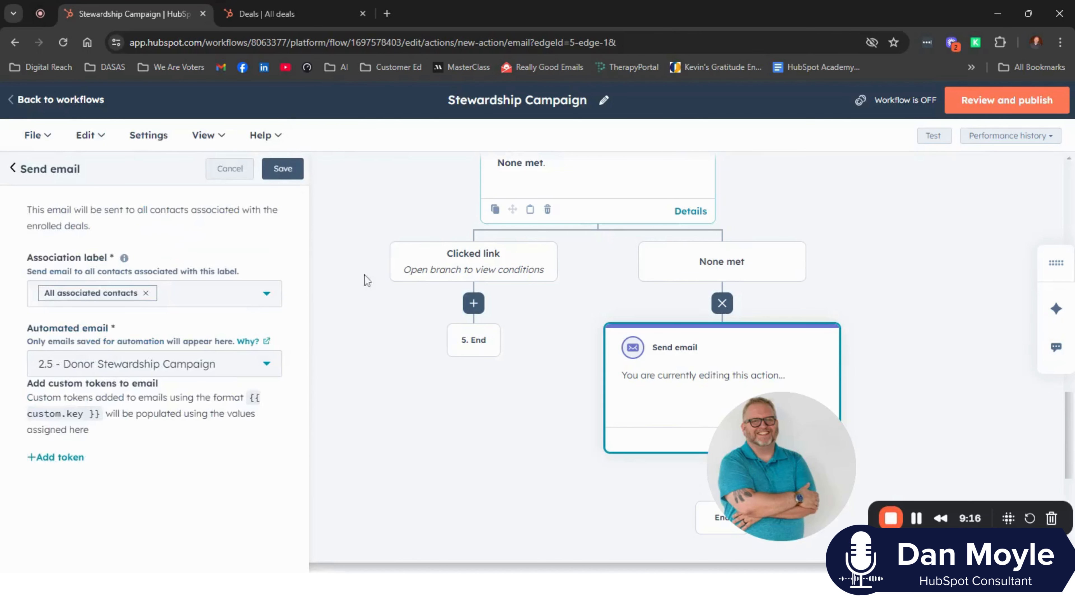
left_click(281, 169)
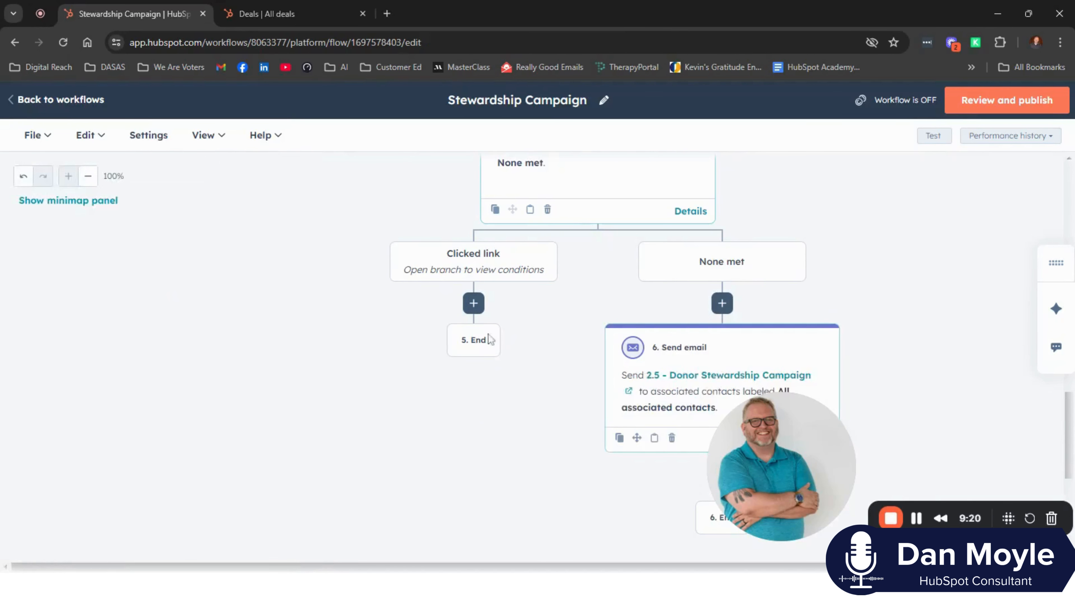
- Add a Create task action from the CRM actions under the Clicked link branch
left_click(473, 303)
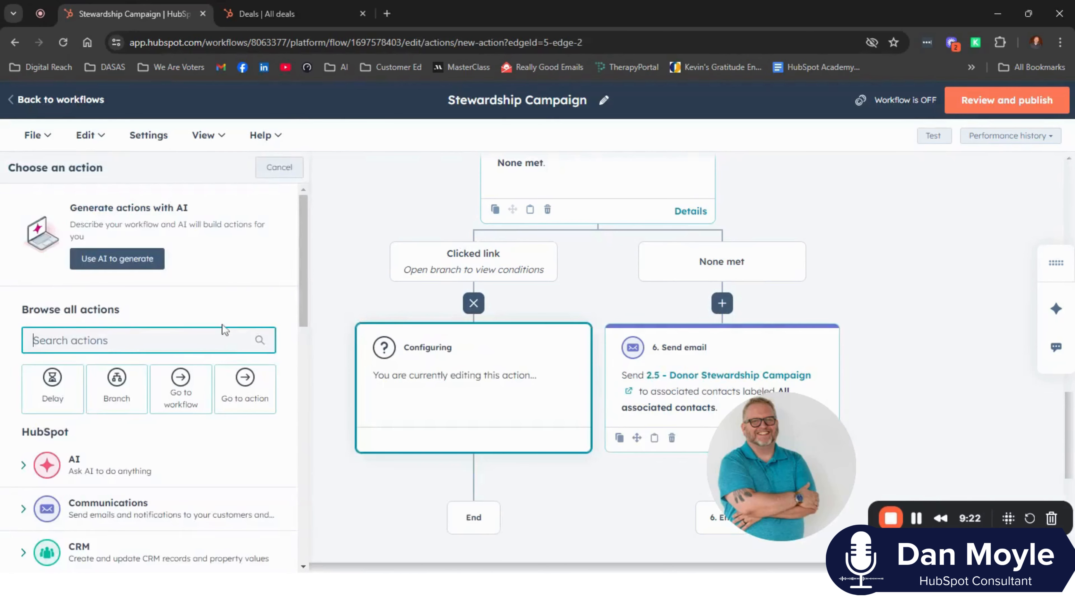
scroll(134, 481, "down", 5)
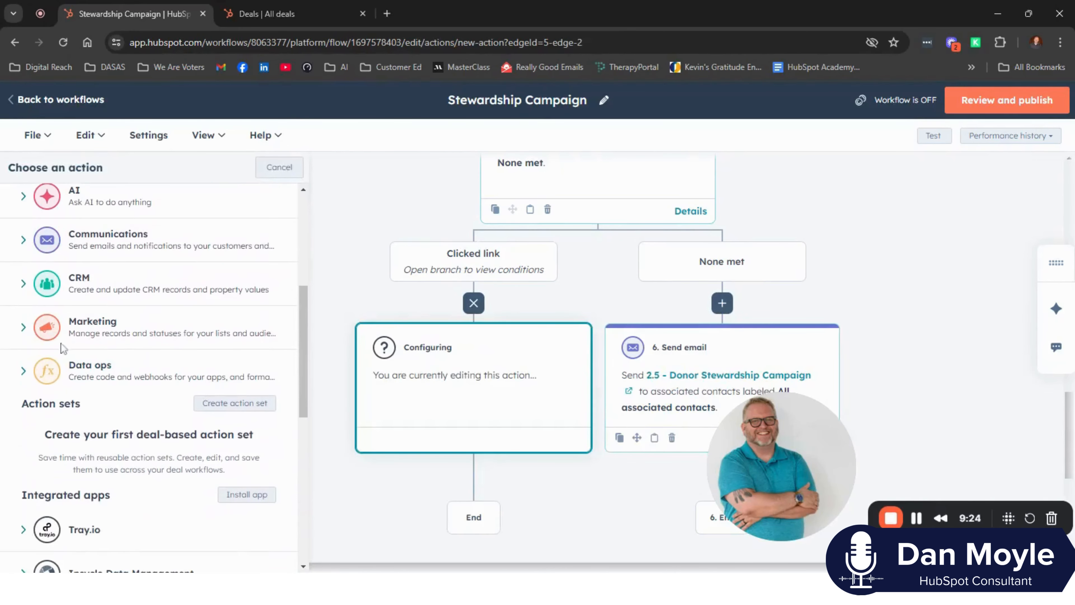
left_click(25, 328)
left_click(26, 326)
left_click(23, 284)
scroll(121, 332, "down", 2)
scroll(123, 332, "down", 3)
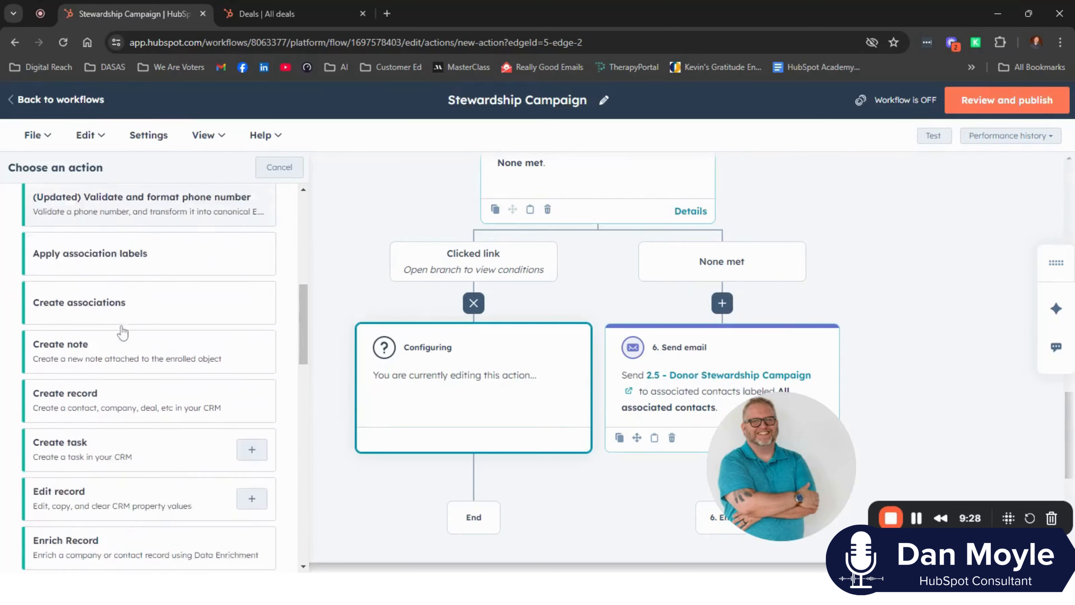
left_click(42, 417)
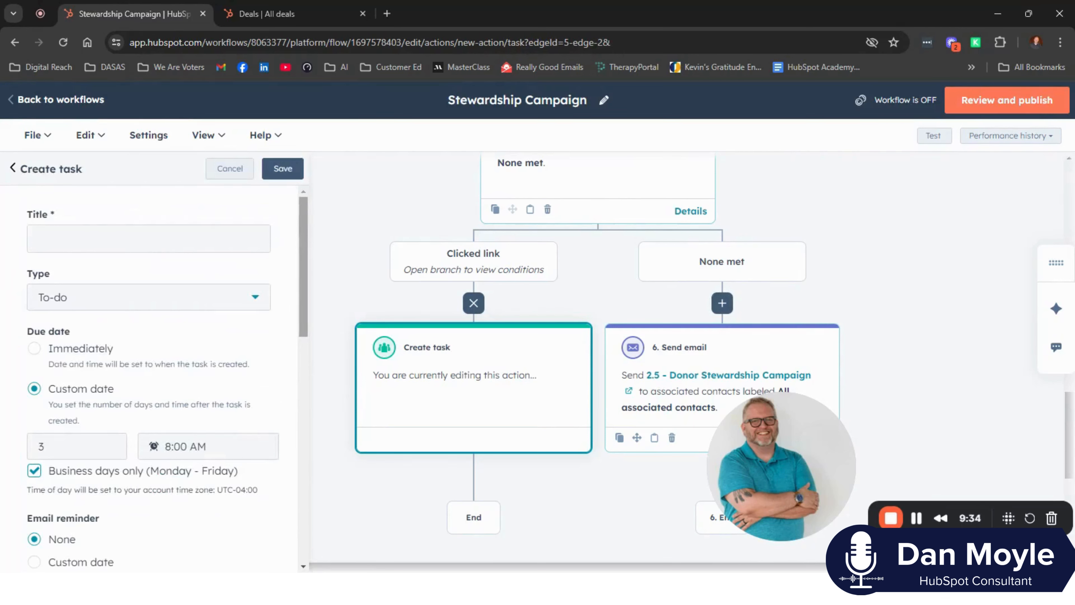
- Title the new task Follow up, personal thanks
left_click(127, 239)
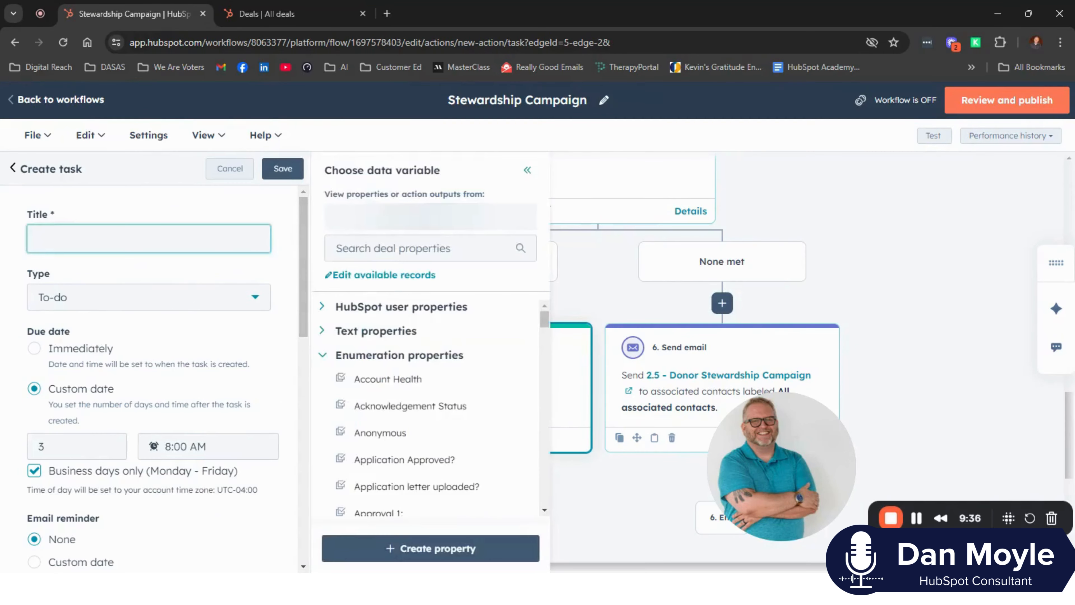
type("Folo")
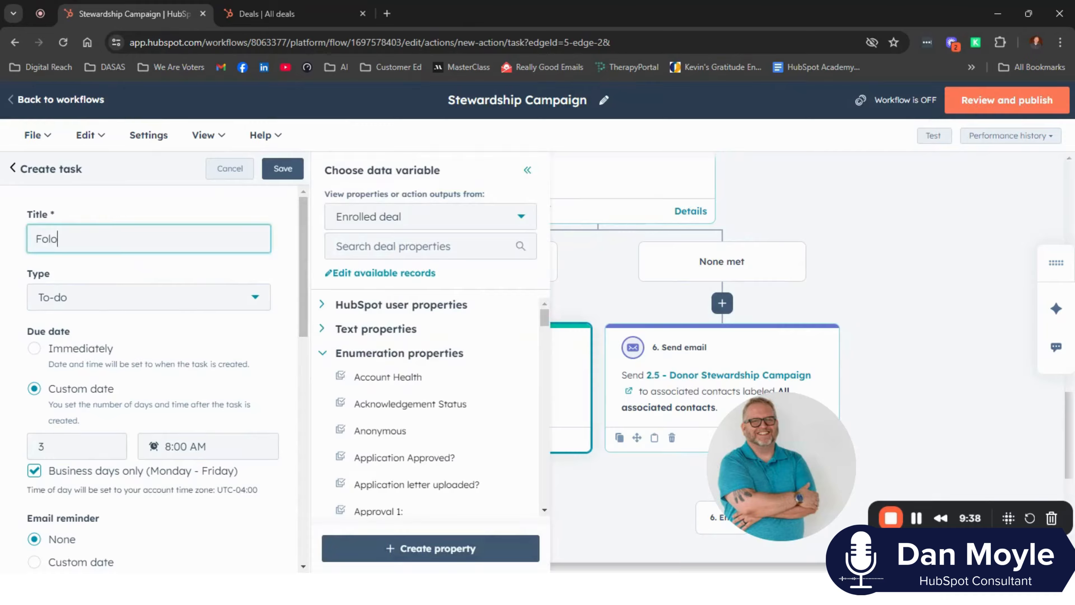
type("ou")
type("w up")
type(", personal ")
type("thanks:")
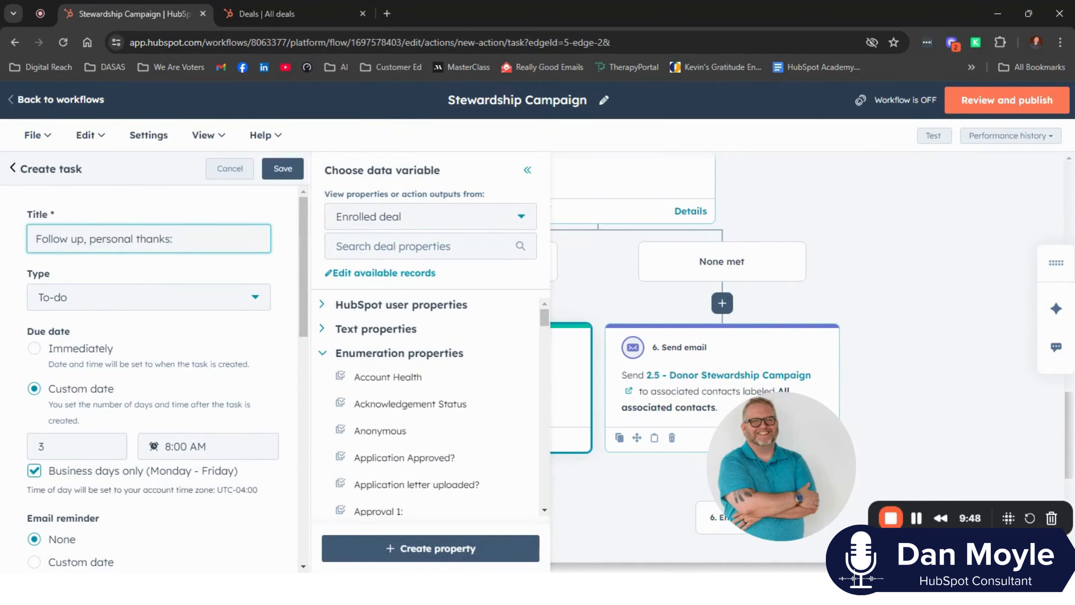
- Insert the First Name property of the most recently updated contact at the end of the task title
left_click(339, 217)
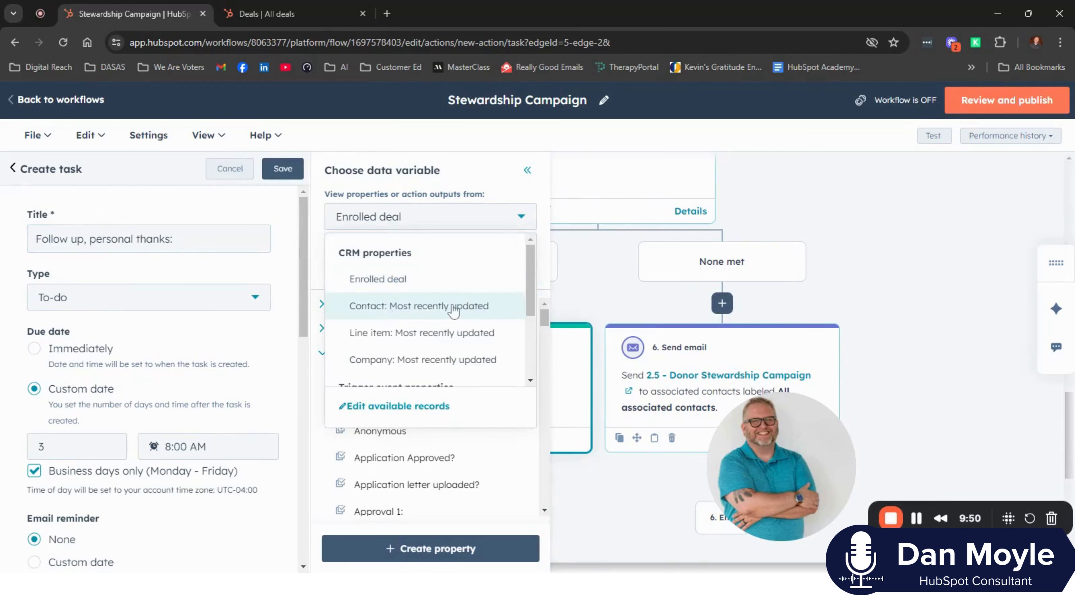
scroll(454, 314, "down", 2)
scroll(454, 314, "down", 2)
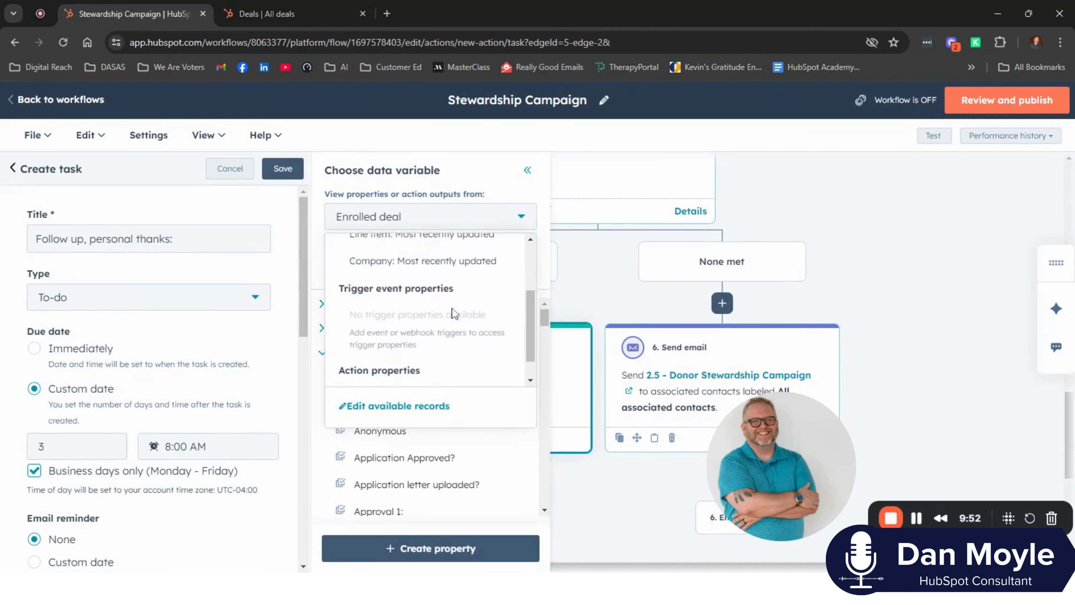
scroll(454, 315, "up", 4)
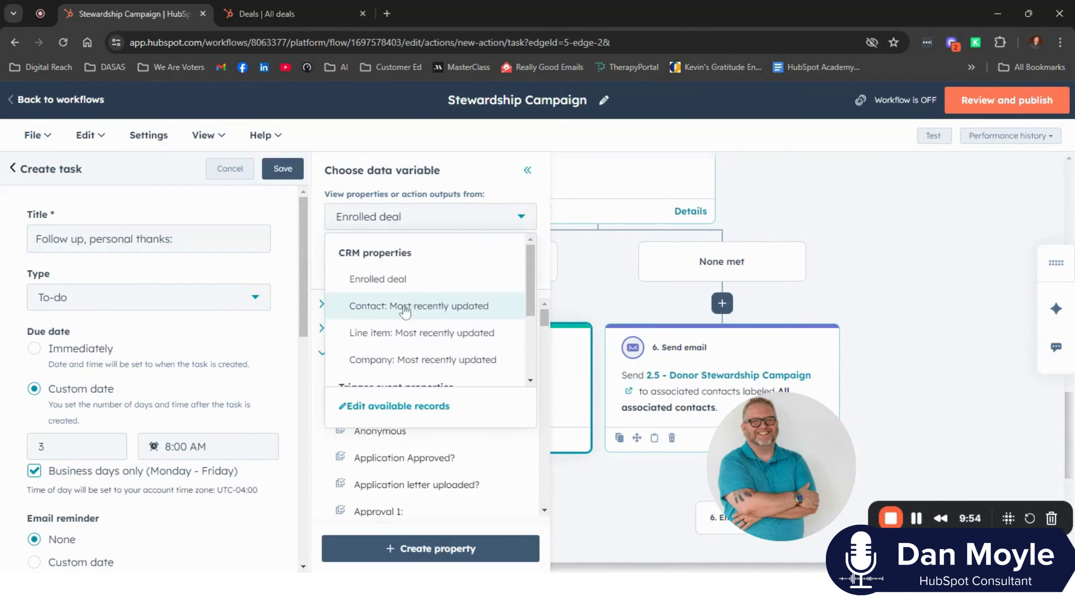
left_click(388, 305)
left_click(383, 246)
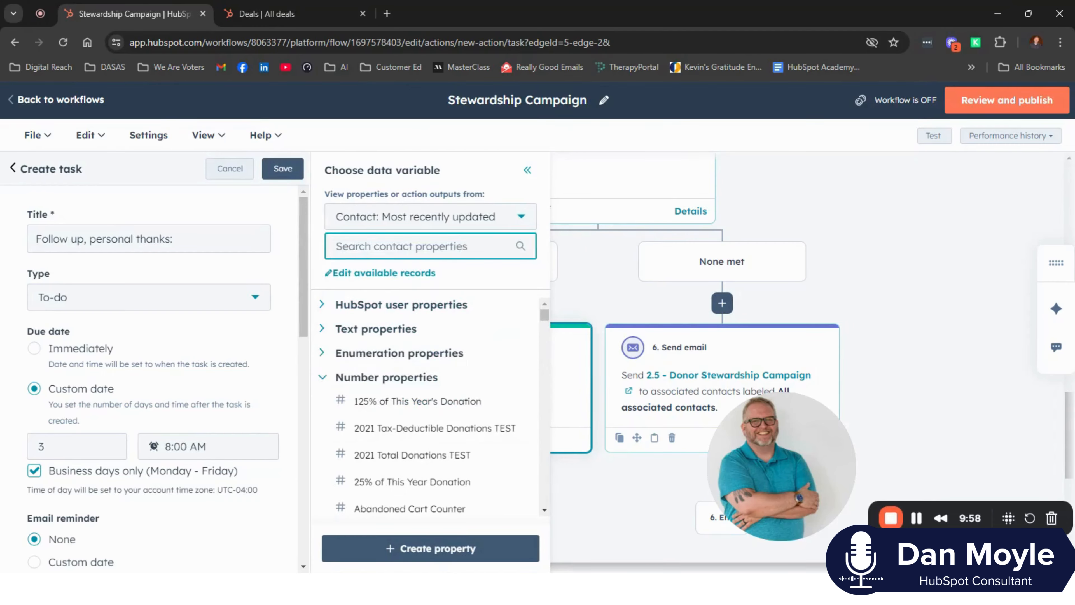
type("first nam")
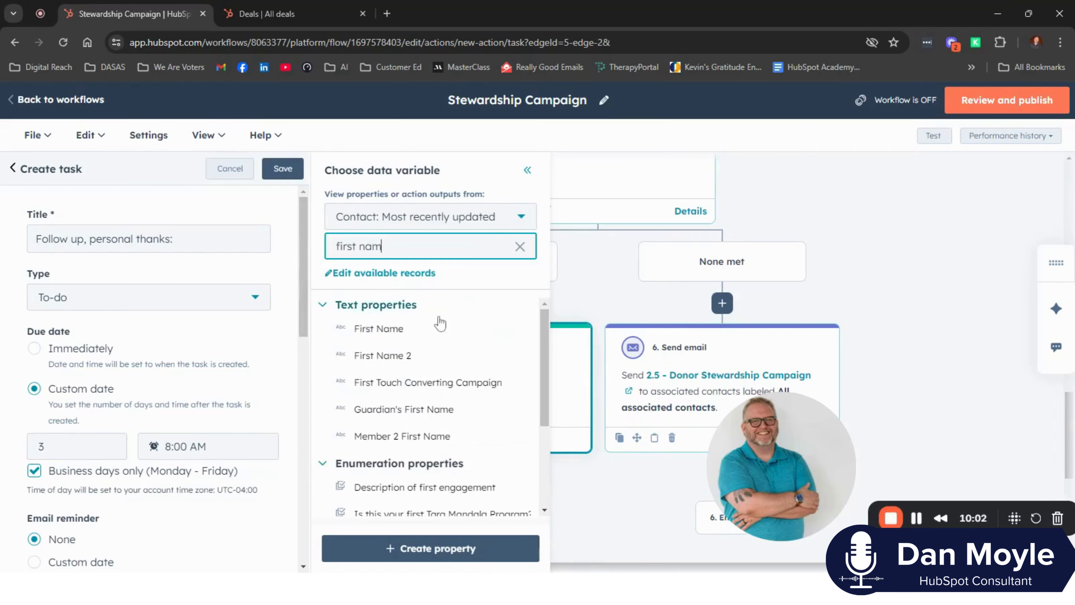
left_click(389, 329)
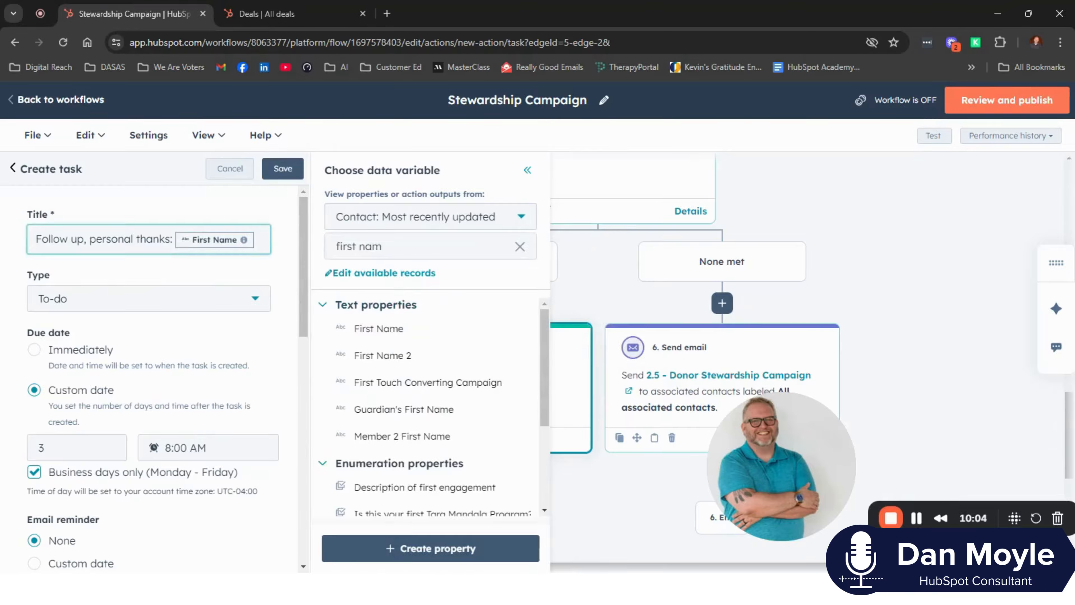
- Append the contact's Last Name property after the First Name token in the task title
triple_click(322, 248)
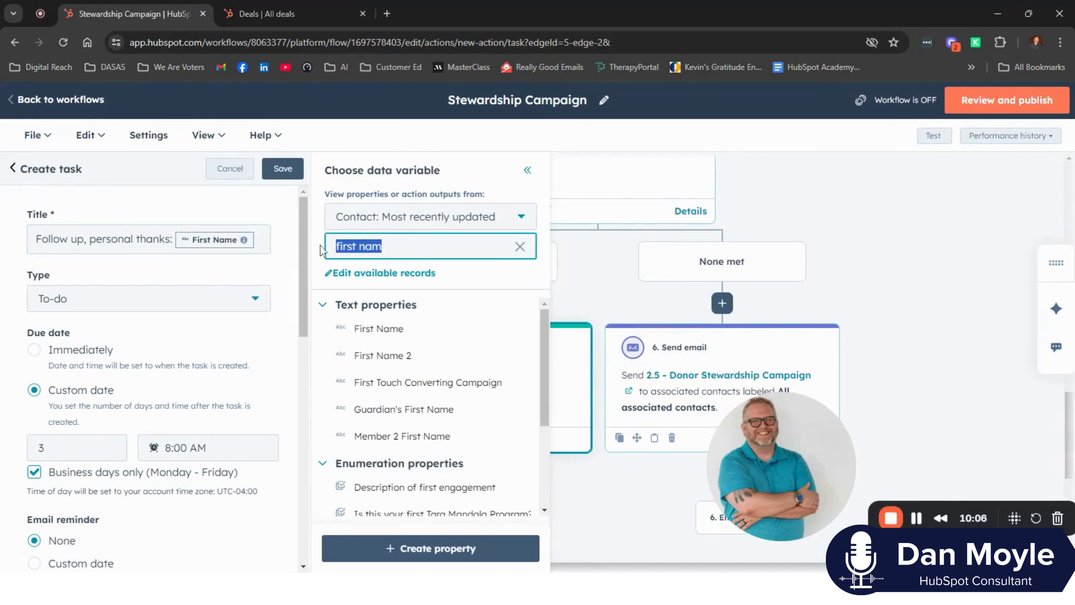
type("last n")
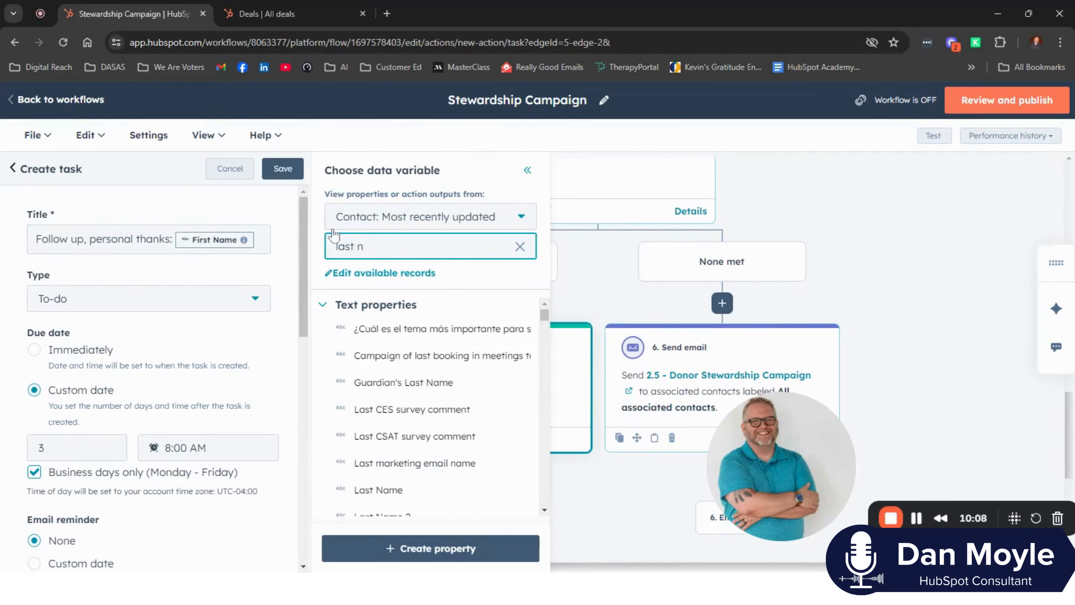
left_click(383, 492)
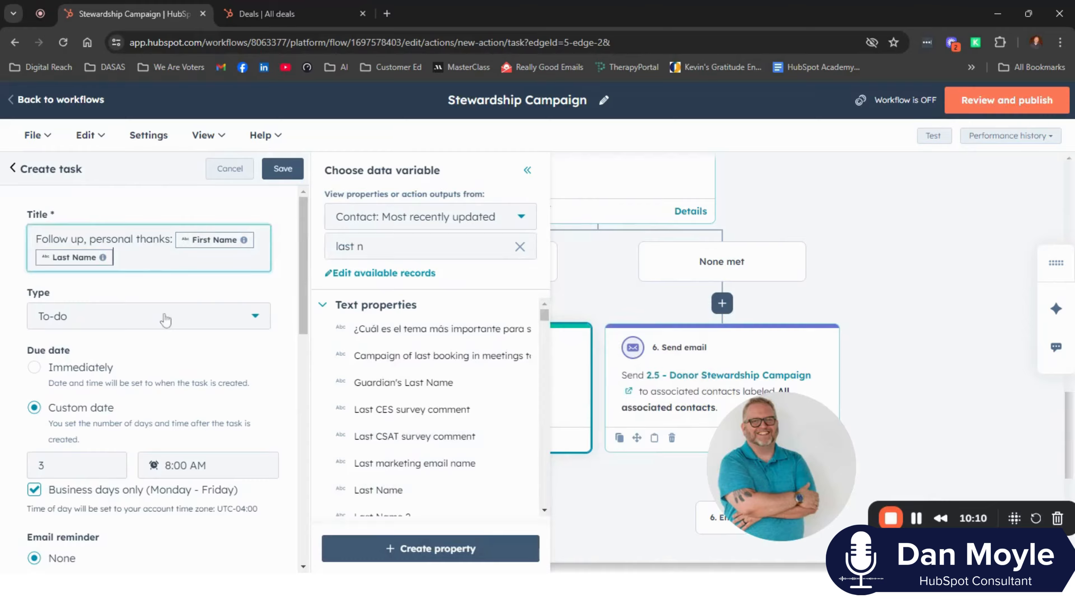
- Set the task's due date to Immediately
scroll(165, 320, "down", 3)
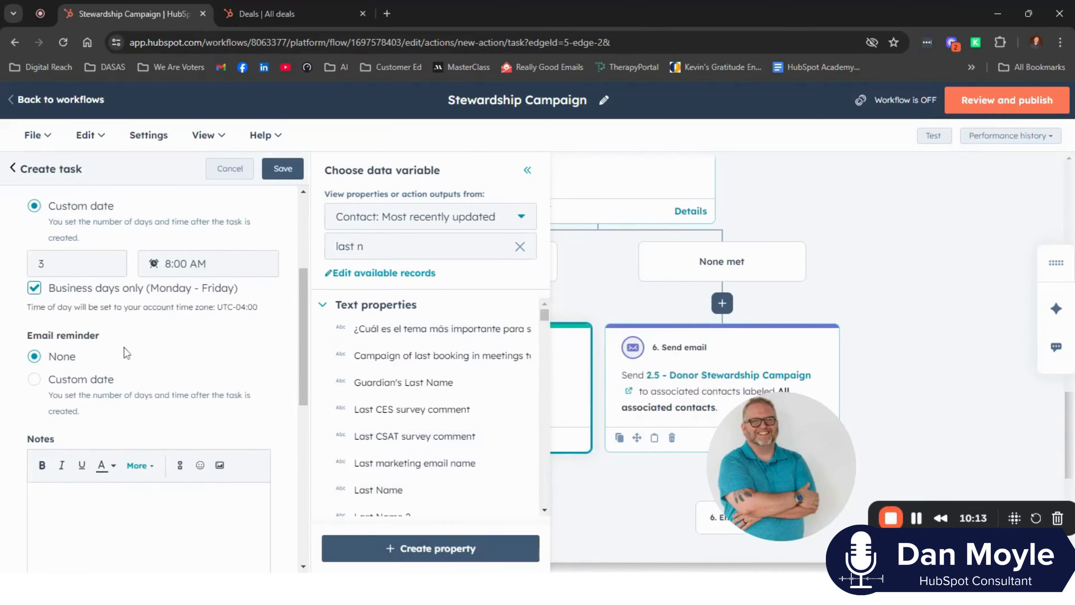
scroll(83, 315, "up", 3)
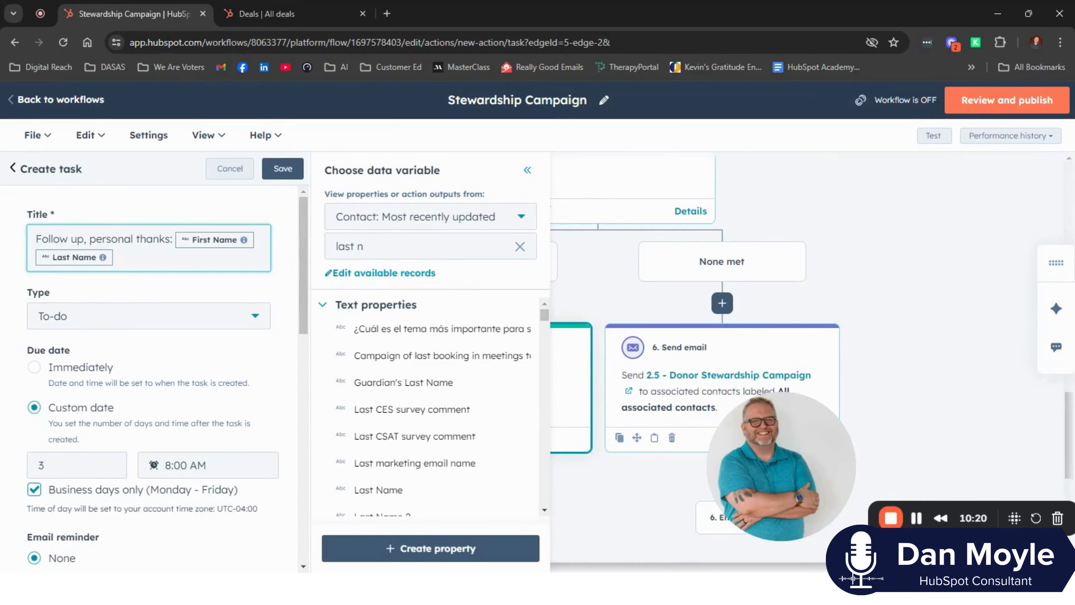
left_click(35, 367)
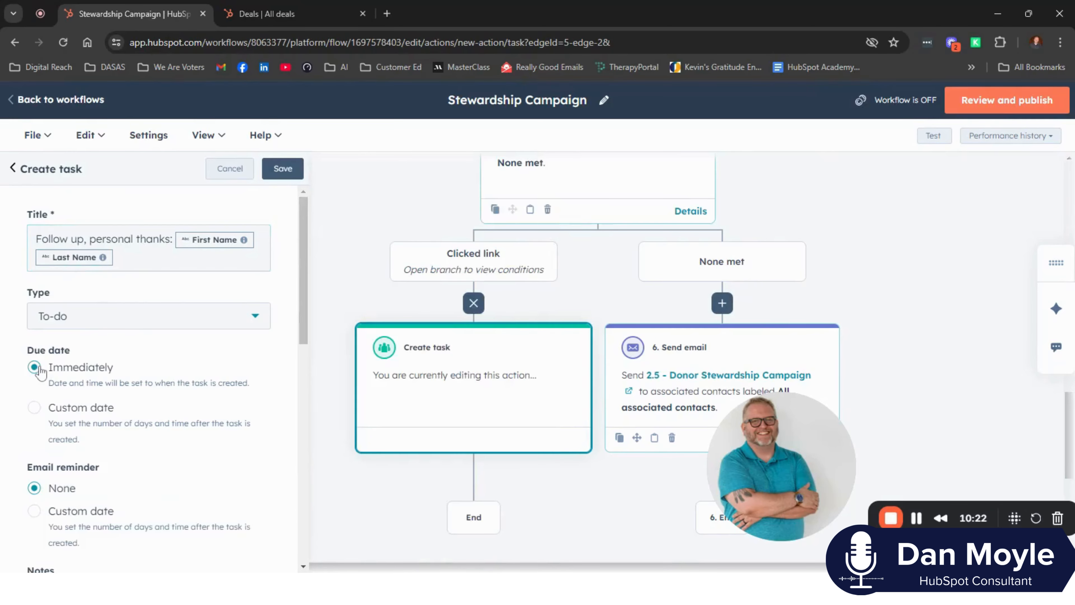
- Review the task's email reminder, notes, association, shared queue, priority and assignee settings
scroll(150, 417, "down", 6)
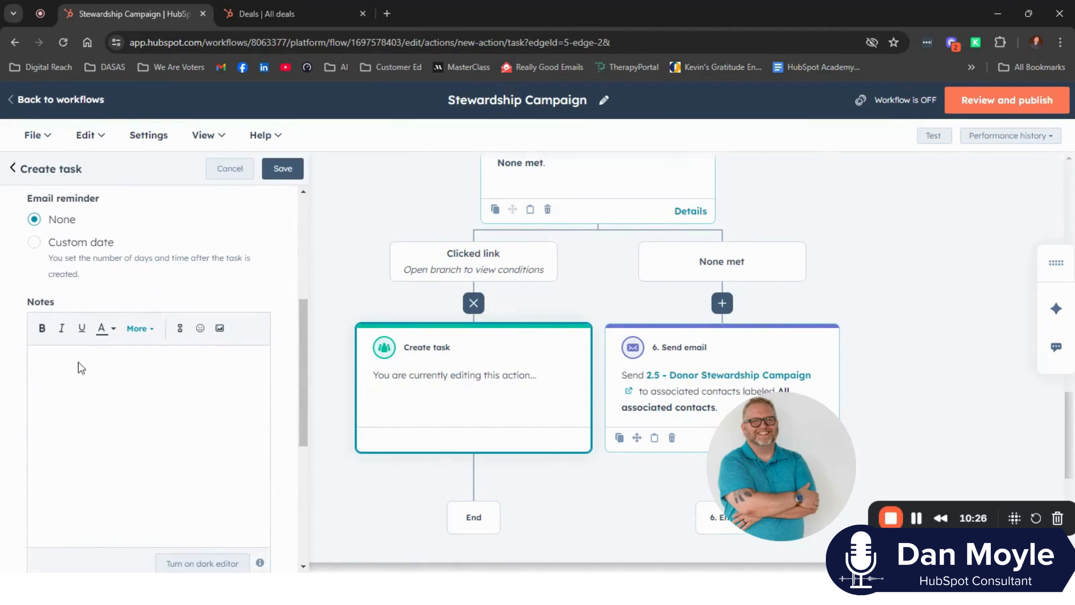
left_click(79, 361)
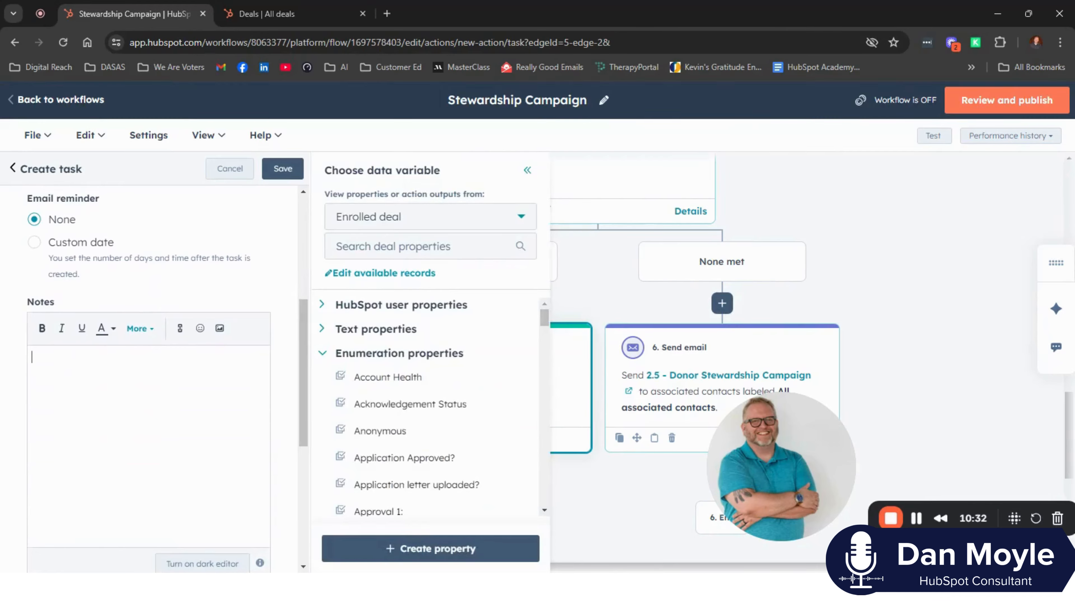
scroll(69, 367, "down", 2)
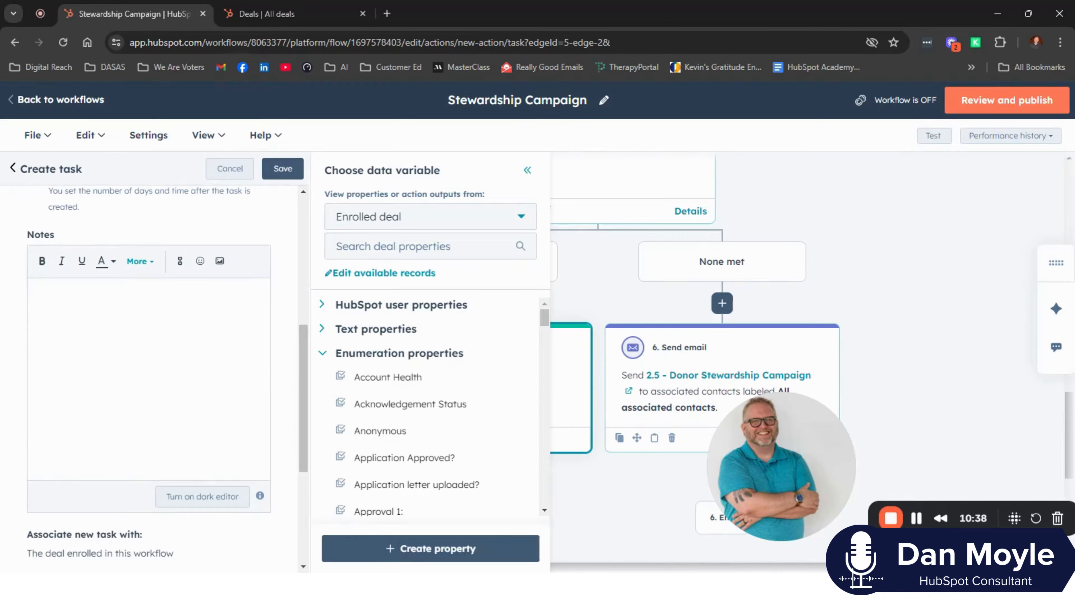
scroll(79, 398, "down", 5)
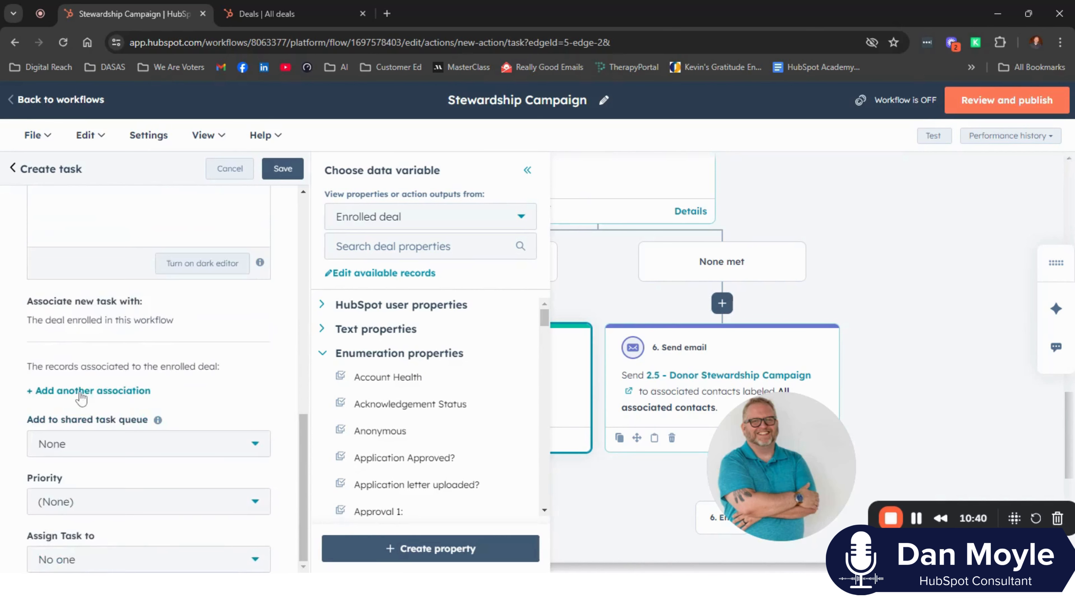